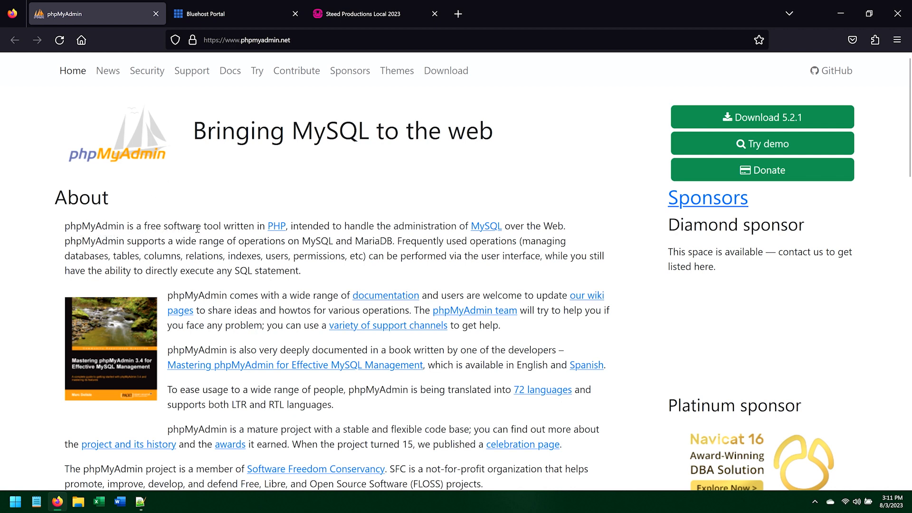
Step: Open the PHP and MySQL links from the phpMyAdmin homepage in new tabs, view both sites, and close them
{"action": "middle_click", "coordinate": [276, 226]}
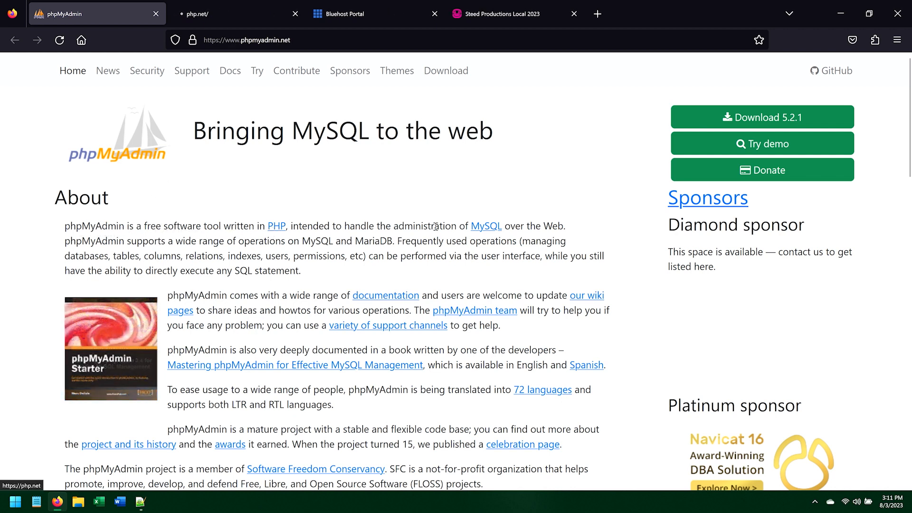
{"action": "middle_click", "coordinate": [484, 227]}
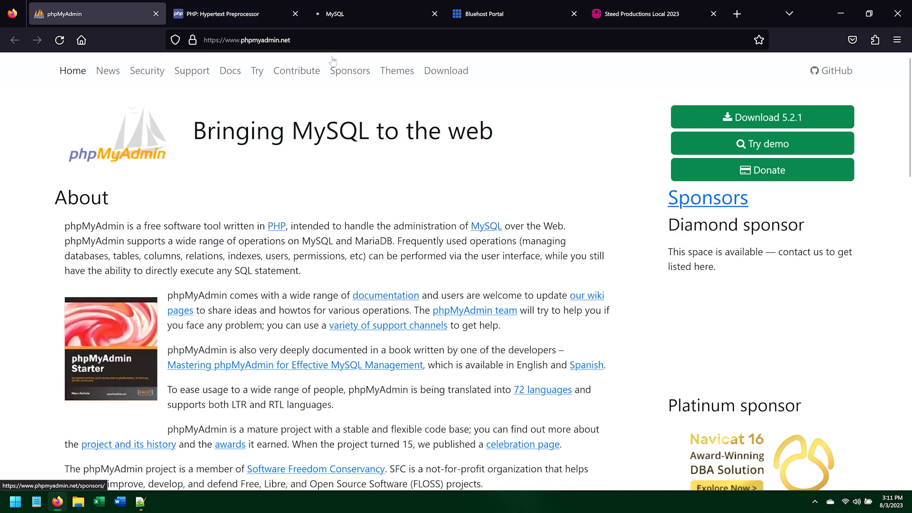
{"action": "left_click", "coordinate": [290, 20]}
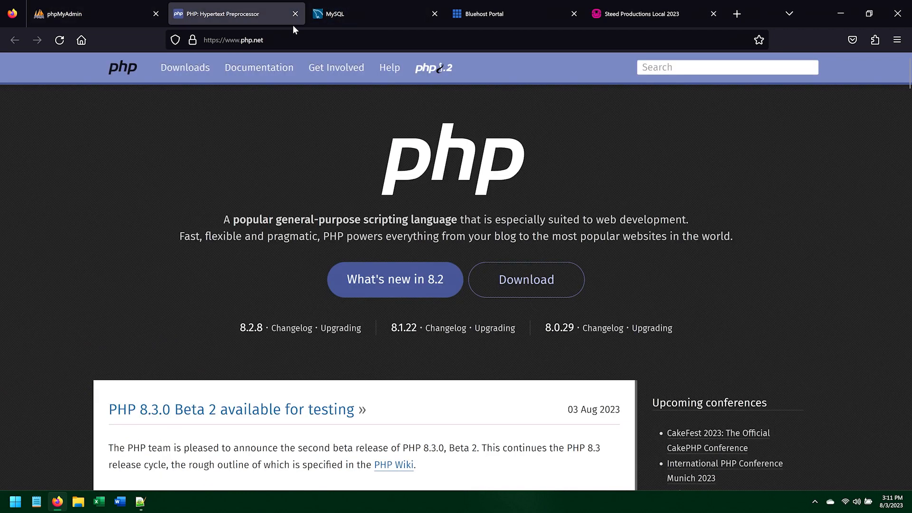
{"action": "left_click", "coordinate": [355, 17]}
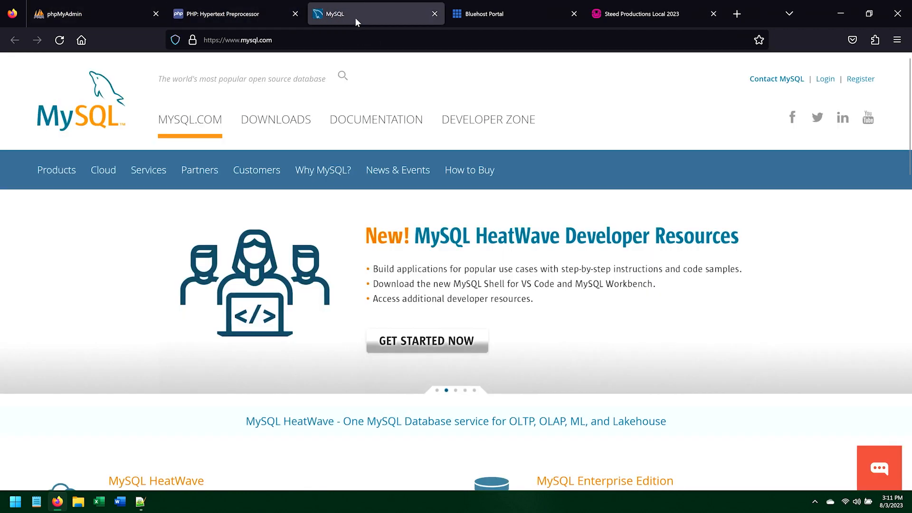
{"action": "left_click", "coordinate": [296, 15]}
{"action": "left_click", "coordinate": [295, 15]}
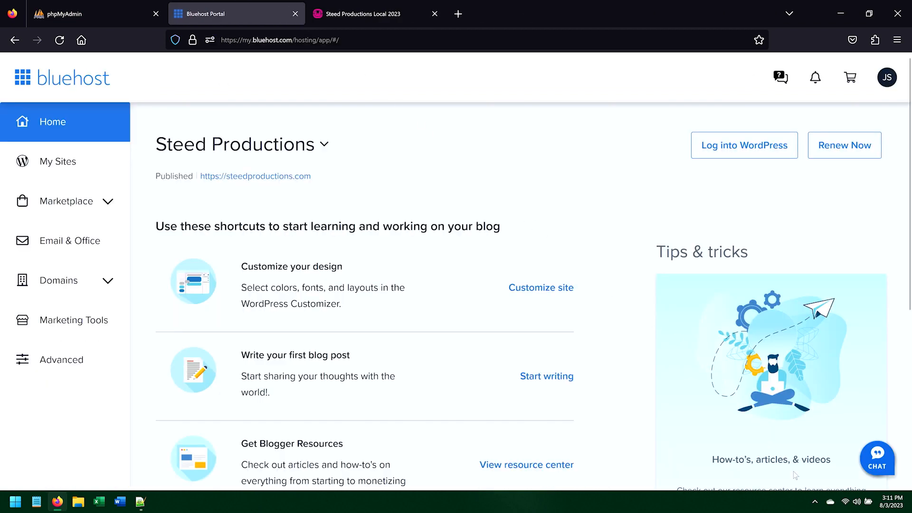
Step: Launch phpMyAdmin 5.2.0 from the WampServer tray menu
{"action": "left_click", "coordinate": [815, 503]}
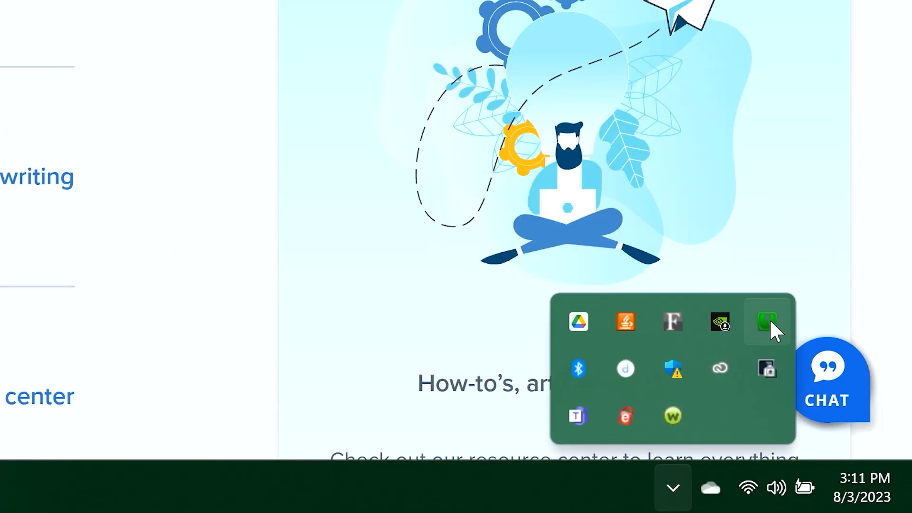
{"action": "left_click", "coordinate": [768, 322]}
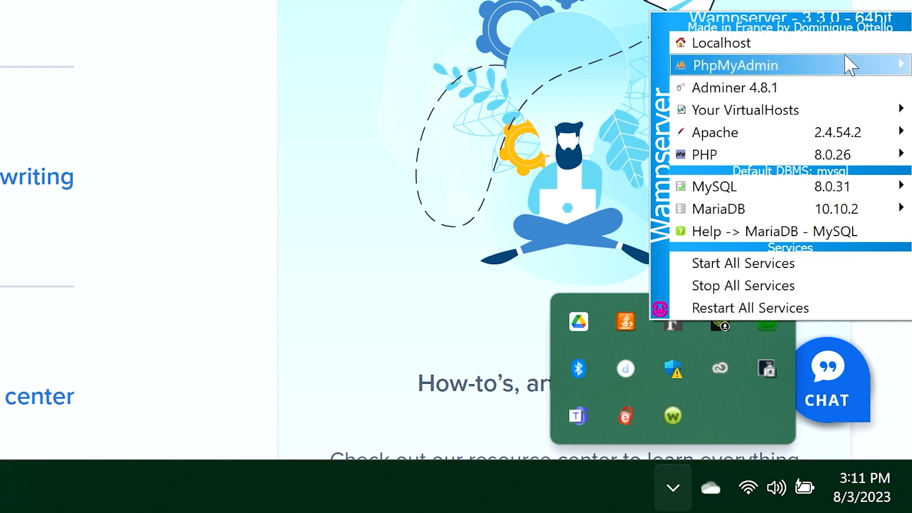
{"action": "mouse_move", "coordinate": [843, 68]}
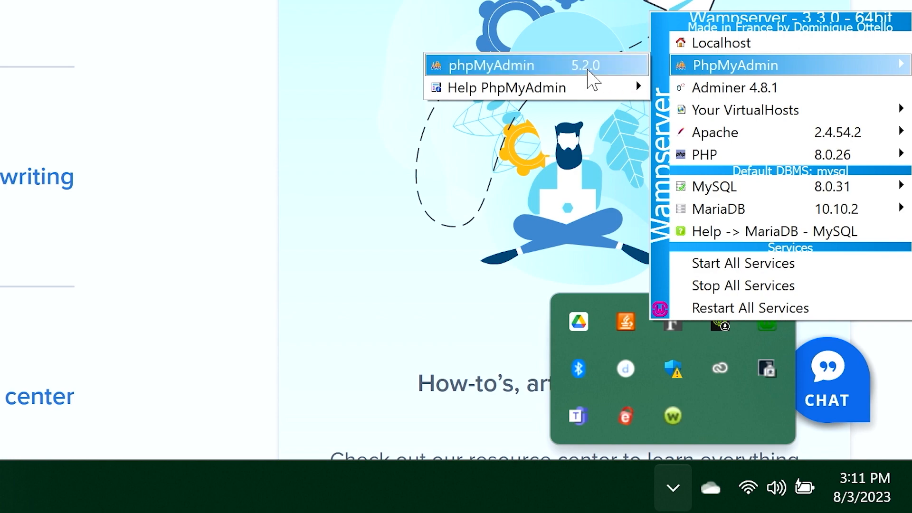
{"action": "left_click", "coordinate": [589, 67]}
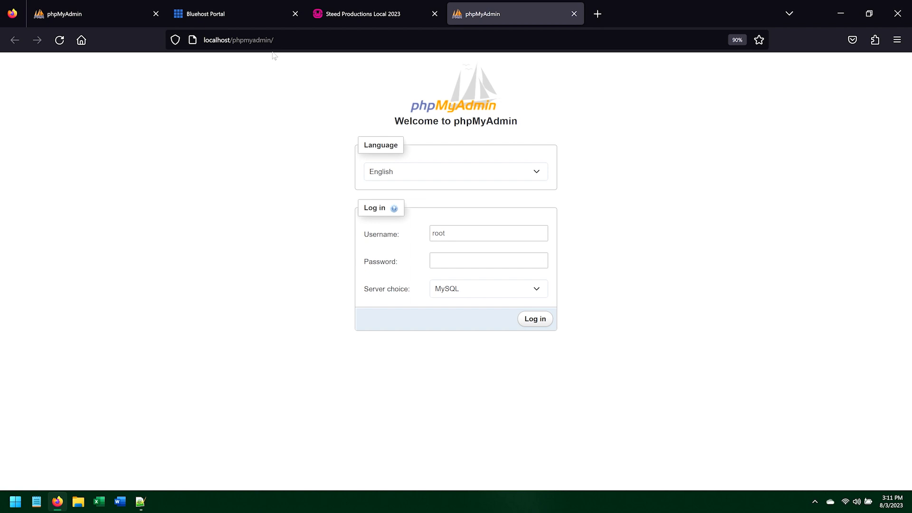
Step: Search the web for mamp phpmyadmin, read the Stack Overflow answer, and close those tabs
{"action": "left_click", "coordinate": [595, 19]}
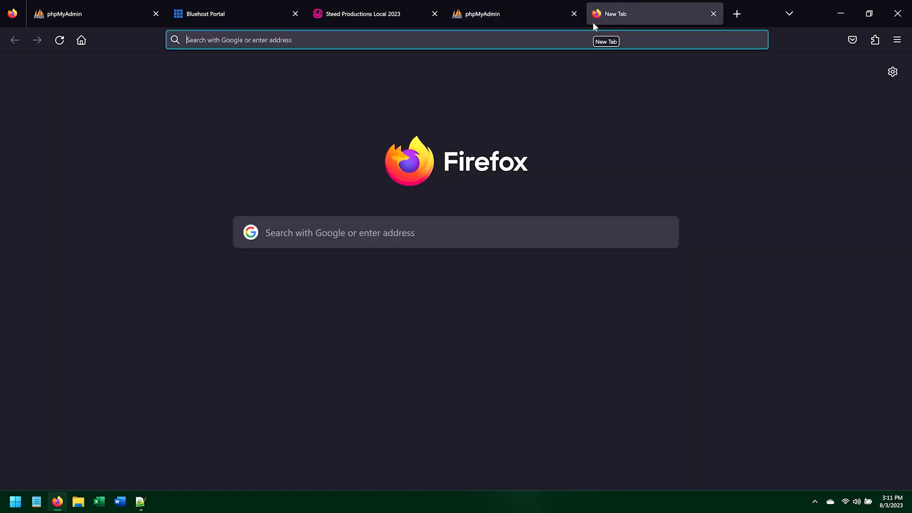
{"action": "type", "text": "mamp php"}
{"action": "key", "text": "Down"}
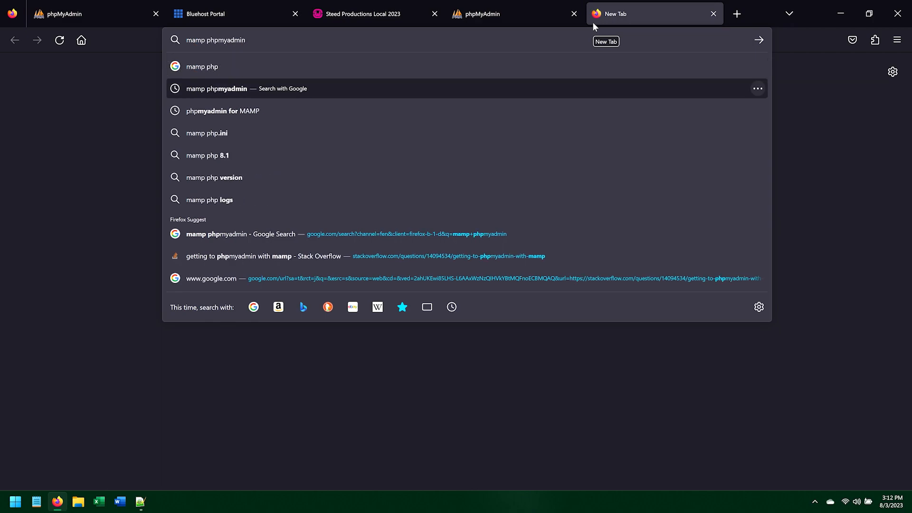
{"action": "key", "text": "Return"}
{"action": "middle_click", "coordinate": [240, 177]}
{"action": "left_click", "coordinate": [689, 19]}
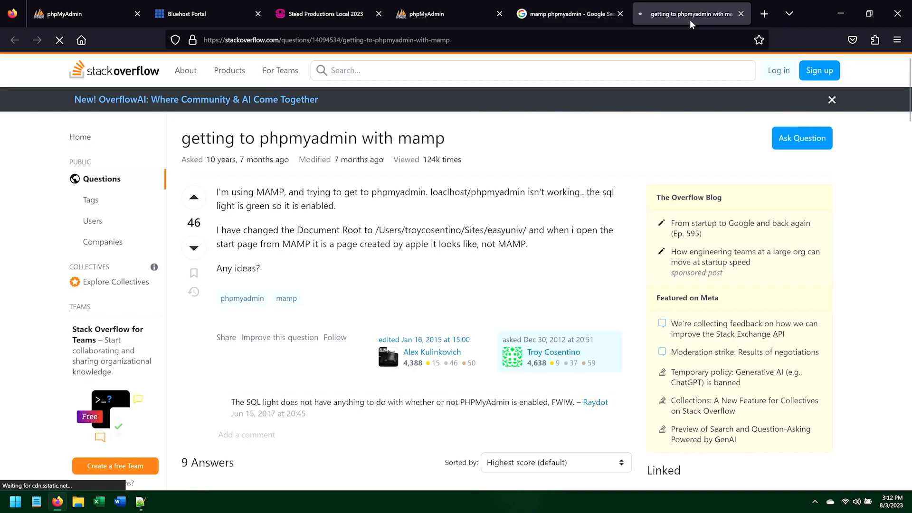
{"action": "scroll", "coordinate": [586, 205], "scroll_direction": "down", "scroll_amount": 10}
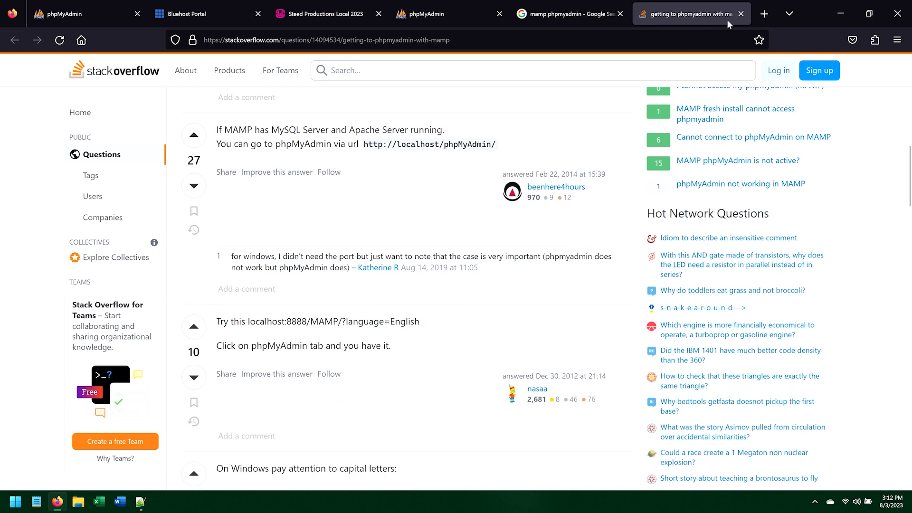
{"action": "left_click", "coordinate": [740, 15]}
{"action": "left_click", "coordinate": [620, 14]}
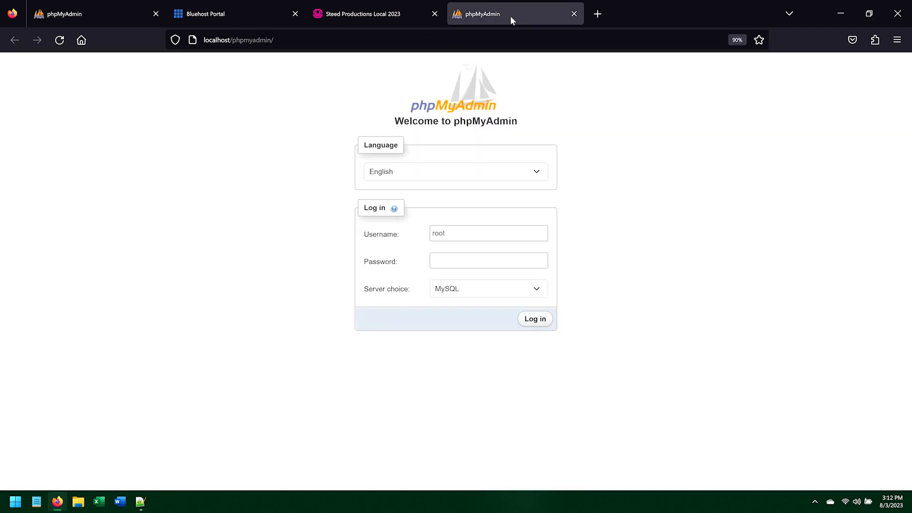
Step: Examine the local phpMyAdmin login form's language, username and password fields
{"action": "left_click", "coordinate": [114, 20]}
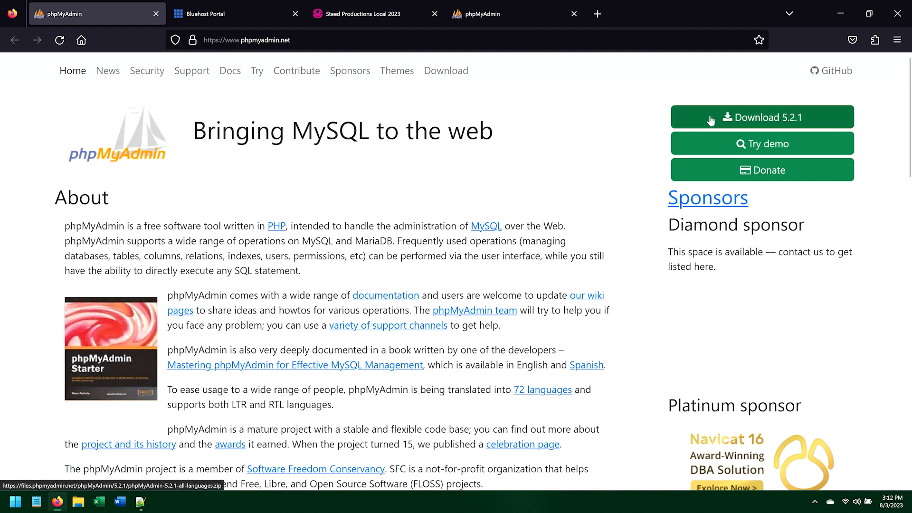
{"action": "left_click", "coordinate": [503, 18]}
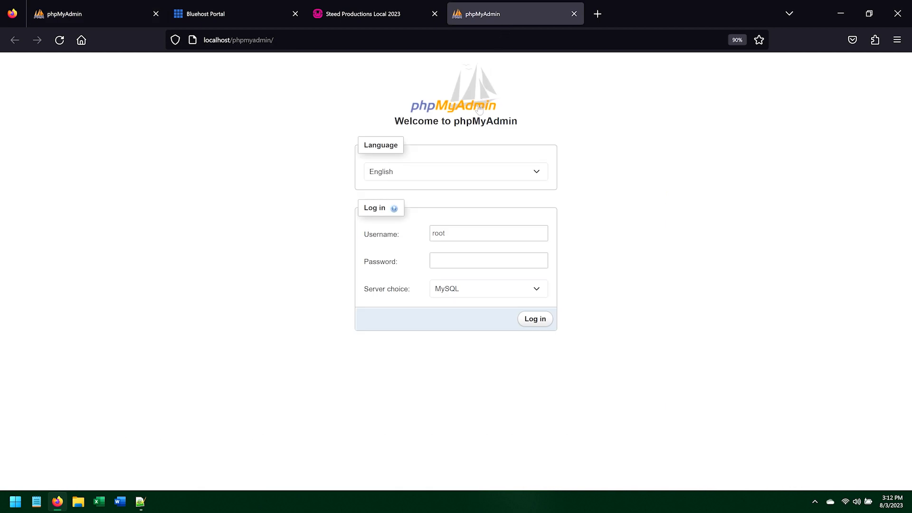
{"action": "left_click", "coordinate": [450, 231]}
{"action": "left_click", "coordinate": [451, 261]}
{"action": "left_click", "coordinate": [438, 232]}
{"action": "left_click", "coordinate": [442, 260]}
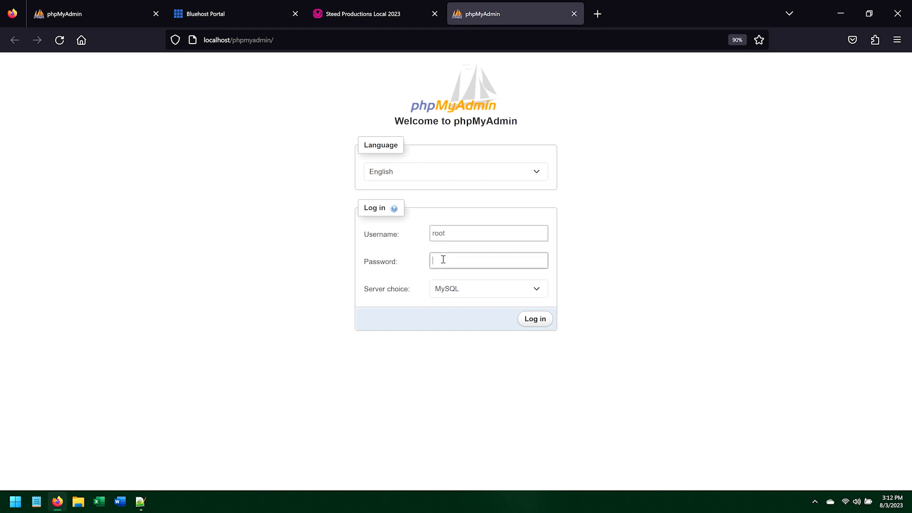
{"action": "left_click", "coordinate": [541, 171]}
{"action": "left_click", "coordinate": [540, 172]}
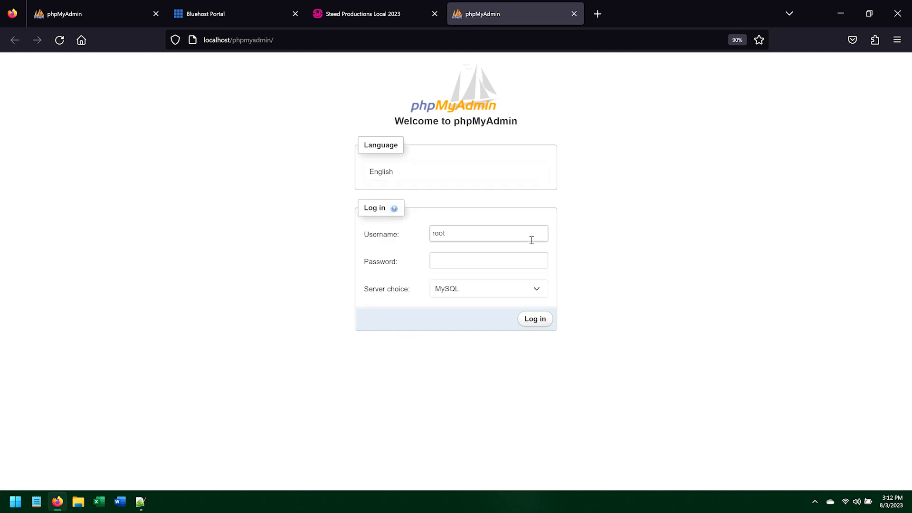
Step: Keep MySQL as the server choice and log in to the local phpMyAdmin as root
{"action": "left_click", "coordinate": [518, 288]}
{"action": "left_click", "coordinate": [504, 321]}
{"action": "left_click", "coordinate": [495, 290]}
{"action": "left_click", "coordinate": [490, 308]}
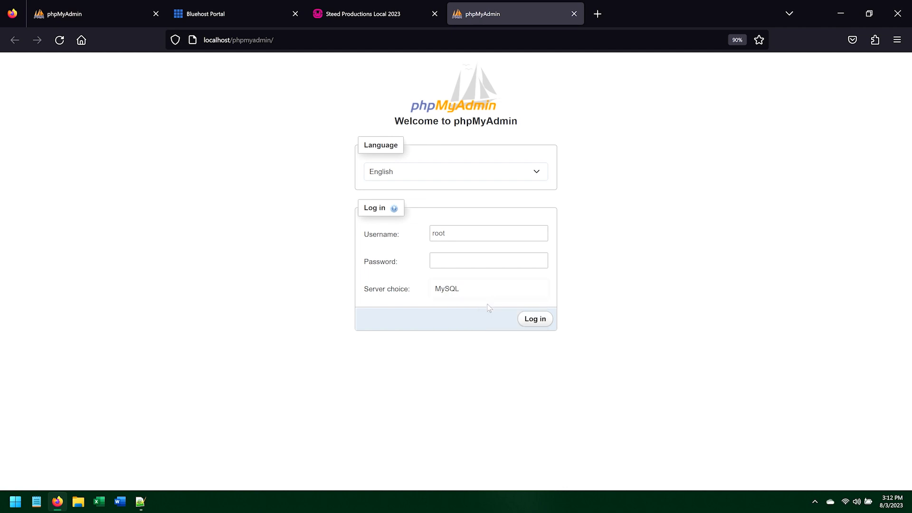
{"action": "left_click", "coordinate": [541, 323]}
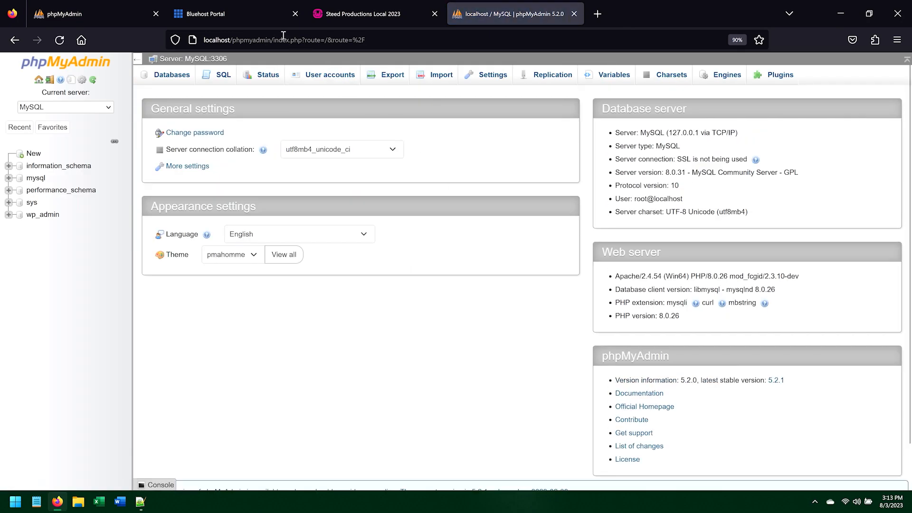
Step: Open cPanel from the Bluehost portal's Advanced section and launch phpMyAdmin under Databases
{"action": "left_click", "coordinate": [250, 18]}
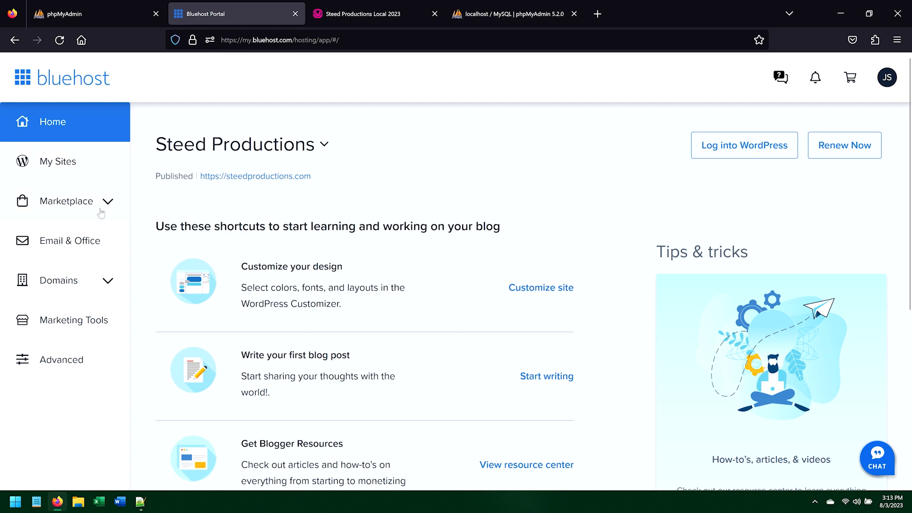
{"action": "left_click", "coordinate": [66, 360]}
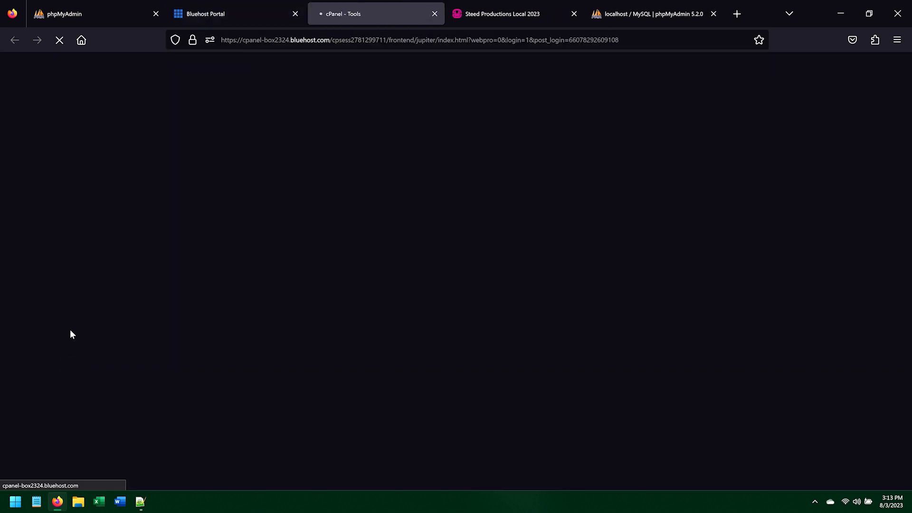
{"action": "scroll", "coordinate": [289, 366], "scroll_direction": "down", "scroll_amount": 4}
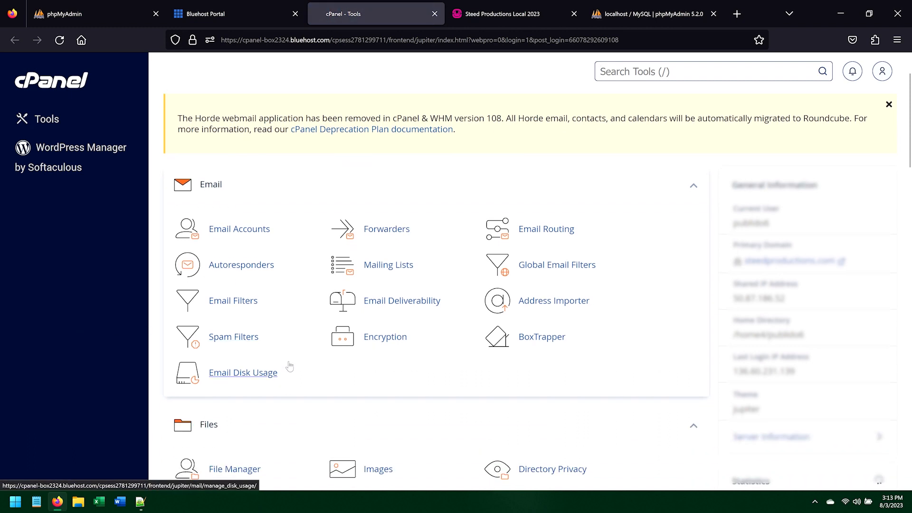
{"action": "scroll", "coordinate": [289, 366], "scroll_direction": "down", "scroll_amount": 4}
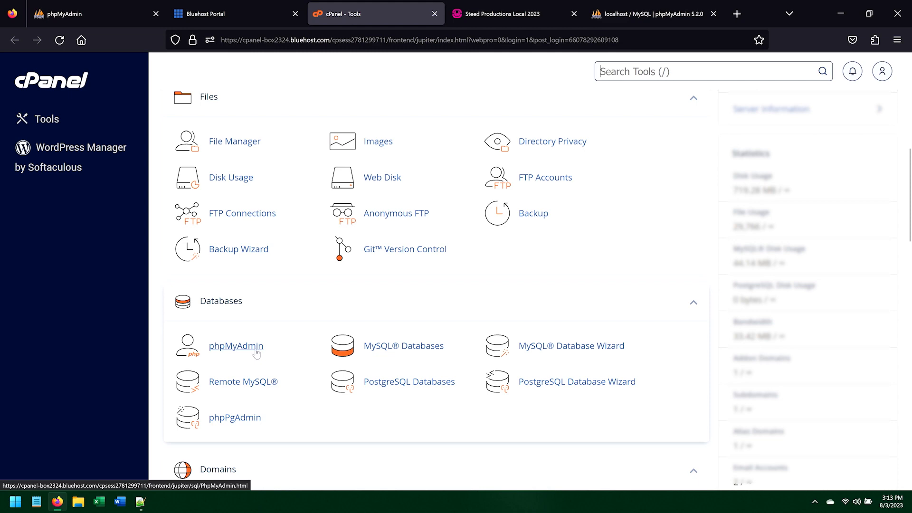
{"action": "left_click", "coordinate": [254, 350]}
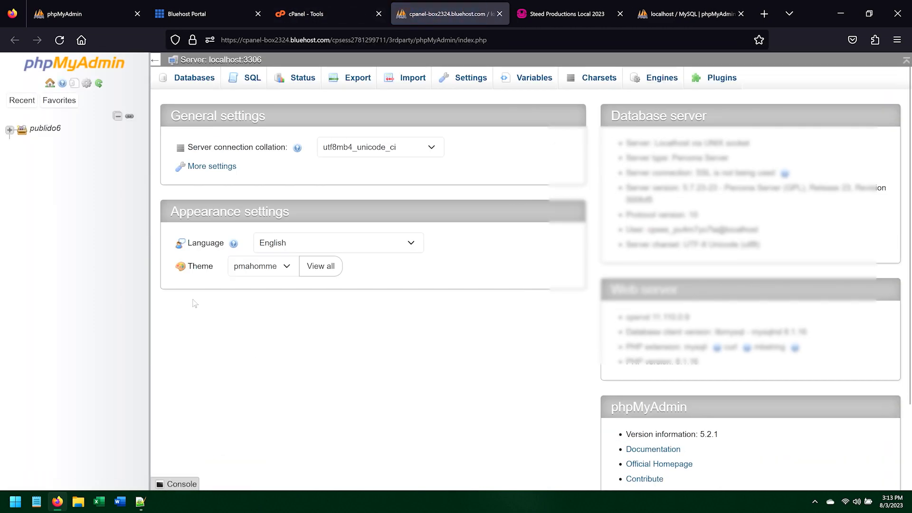
Step: Expand the hosted account's databases in the navigation tree to show their tables
{"action": "left_click", "coordinate": [10, 130]}
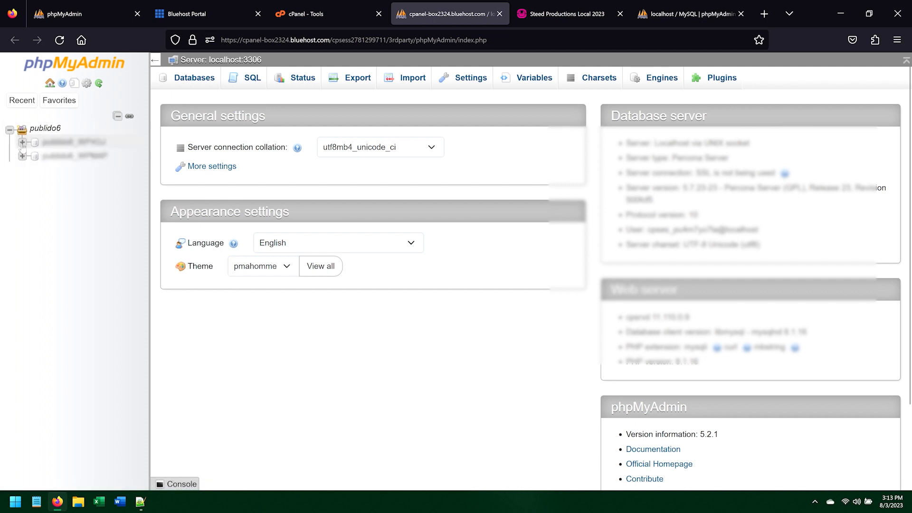
{"action": "left_click", "coordinate": [22, 157]}
{"action": "left_click", "coordinate": [21, 142]}
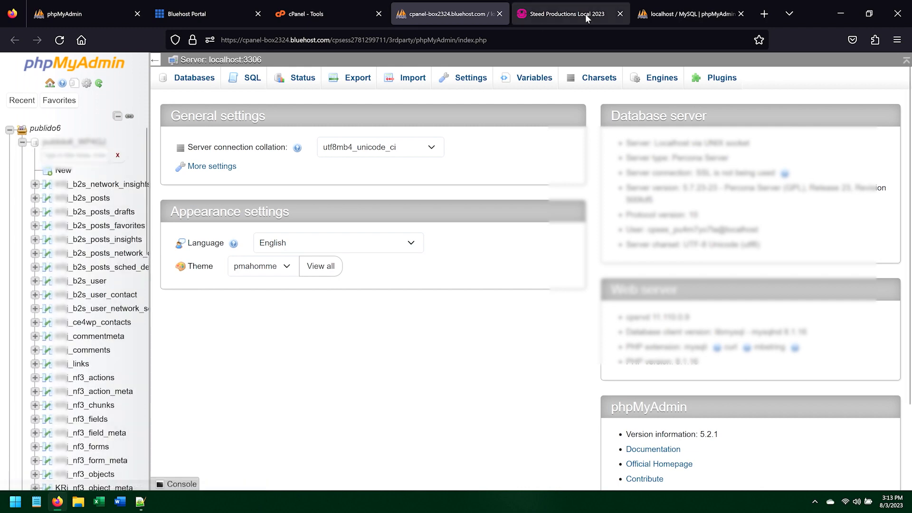
Step: Search for phpmyadmin hostgator, open the HostGator support article, and close the search results tab
{"action": "left_click", "coordinate": [764, 13]}
{"action": "type", "text": "phpm"}
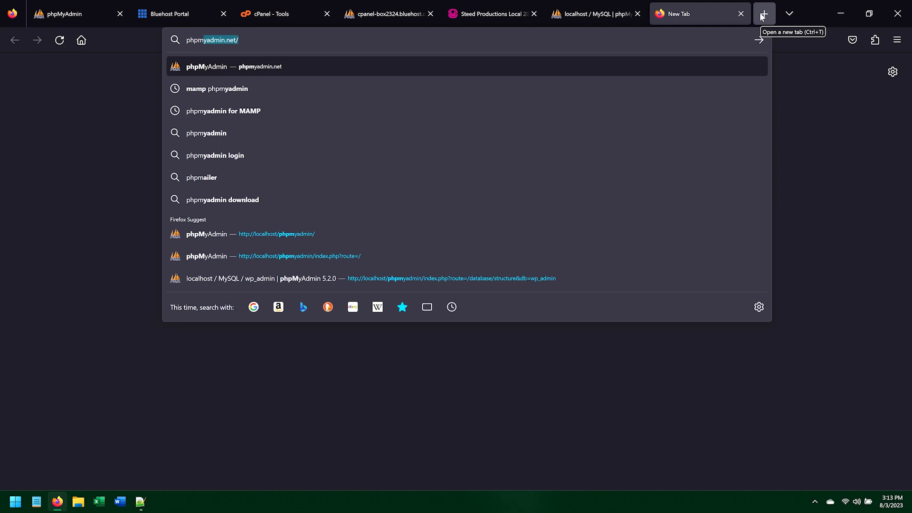
{"action": "type", "text": "yadmin host"}
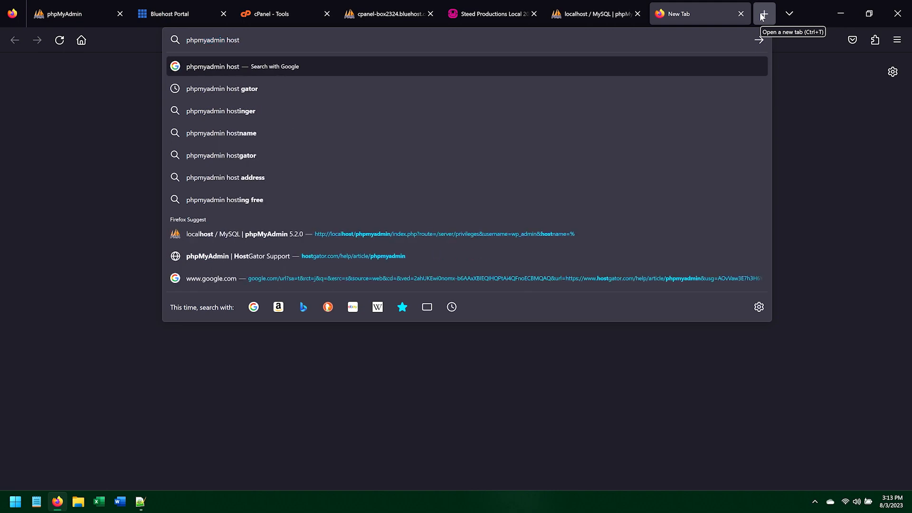
{"action": "type", "text": " gator"}
{"action": "key", "text": "Return"}
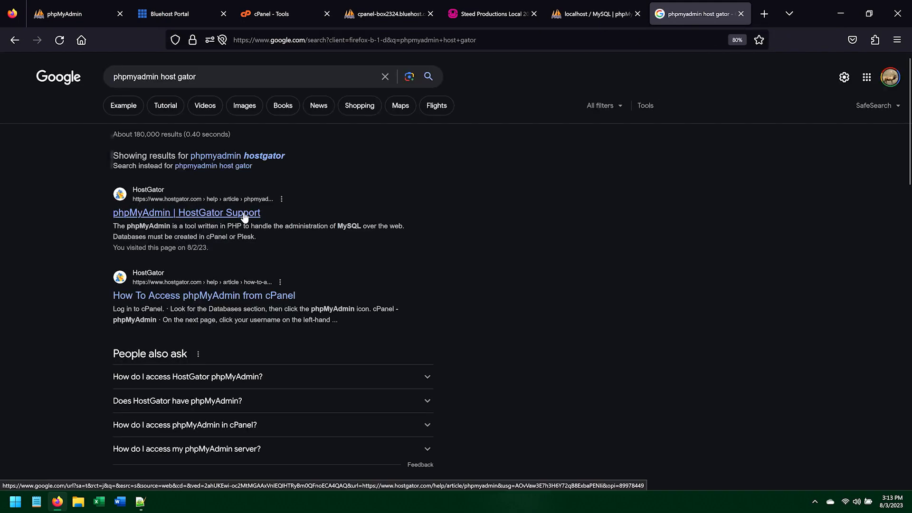
{"action": "middle_click", "coordinate": [251, 212]}
{"action": "left_click", "coordinate": [689, 18]}
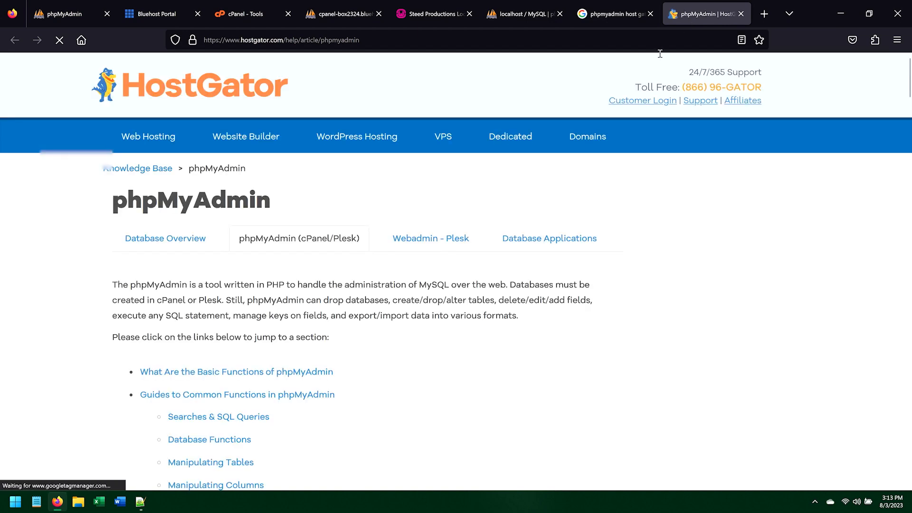
{"action": "scroll", "coordinate": [605, 289], "scroll_direction": "down", "scroll_amount": 3}
{"action": "scroll", "coordinate": [605, 289], "scroll_direction": "down", "scroll_amount": 6}
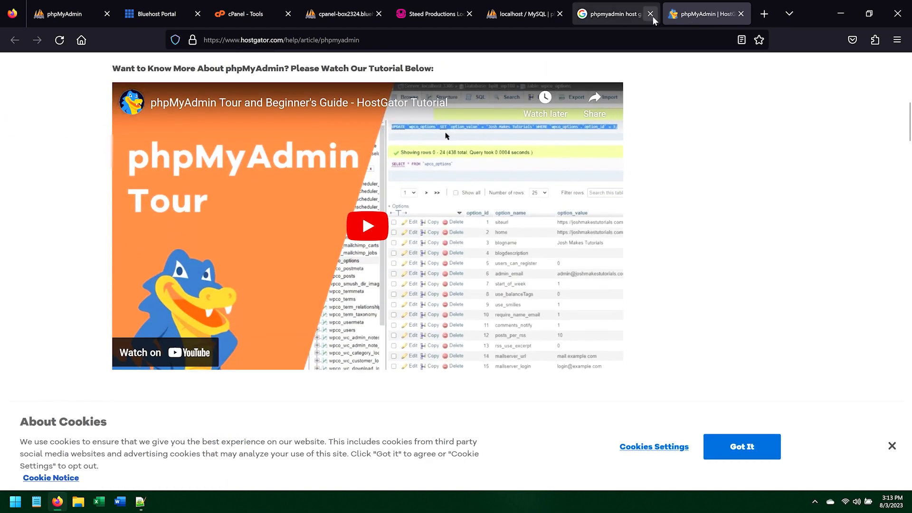
{"action": "left_click", "coordinate": [651, 14]}
{"action": "left_click", "coordinate": [651, 14]}
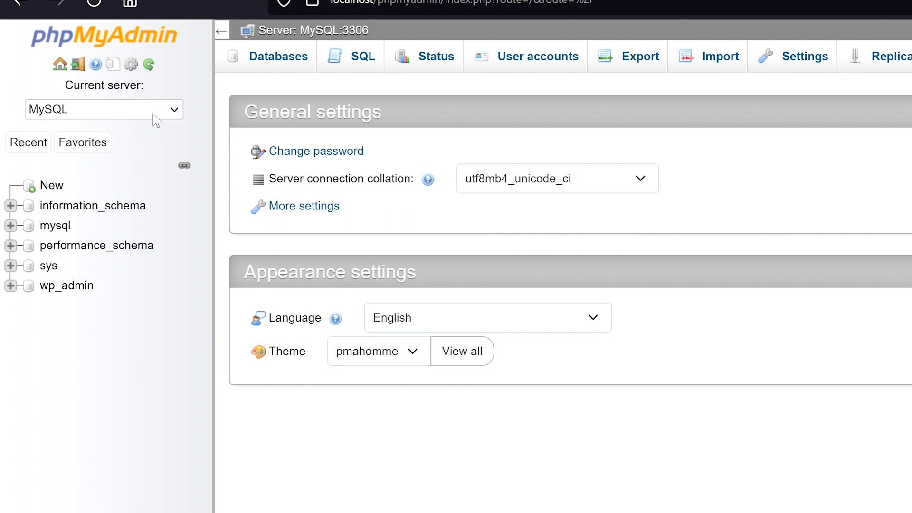
Step: Open the page-related settings for the local phpMyAdmin navigation panel
{"action": "left_click", "coordinate": [156, 114]}
{"action": "left_click", "coordinate": [157, 118]}
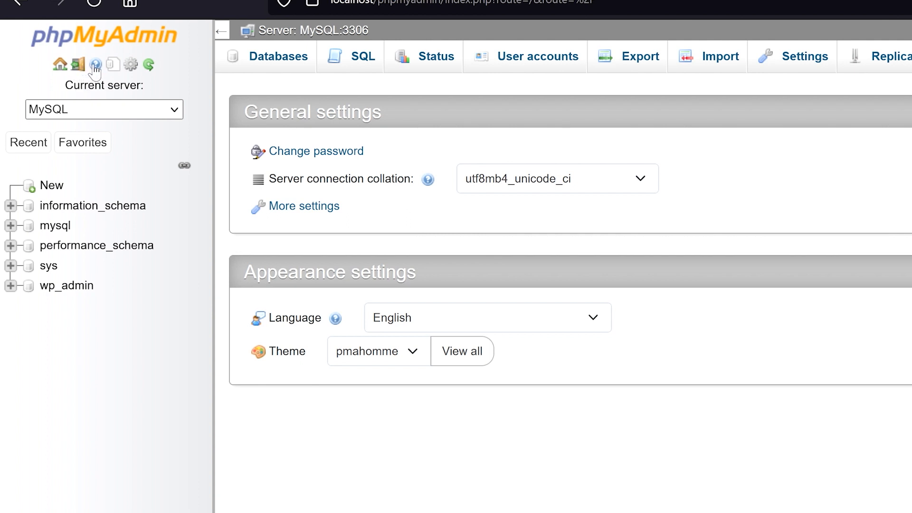
{"action": "left_click", "coordinate": [131, 65]}
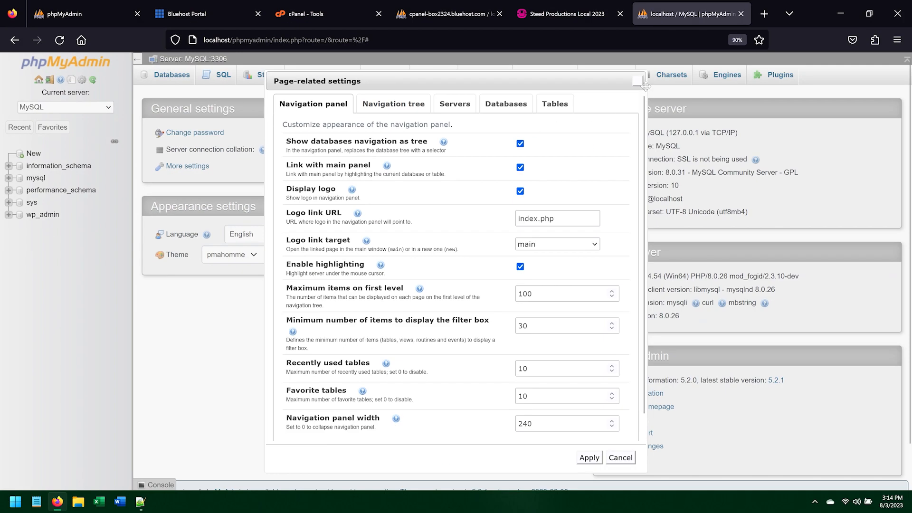
Step: Close the page-related settings dialog and collapse, then restore, the navigation panel
{"action": "left_click", "coordinate": [637, 81]}
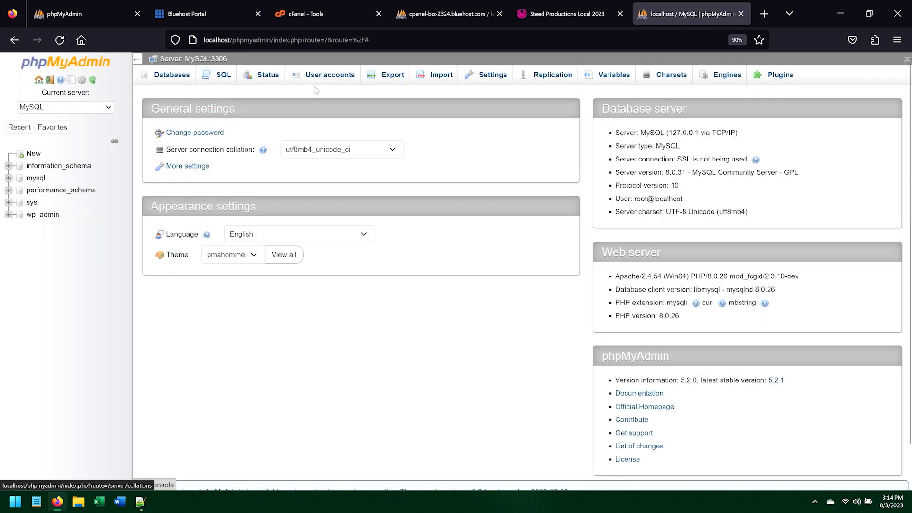
{"action": "left_click", "coordinate": [94, 80]}
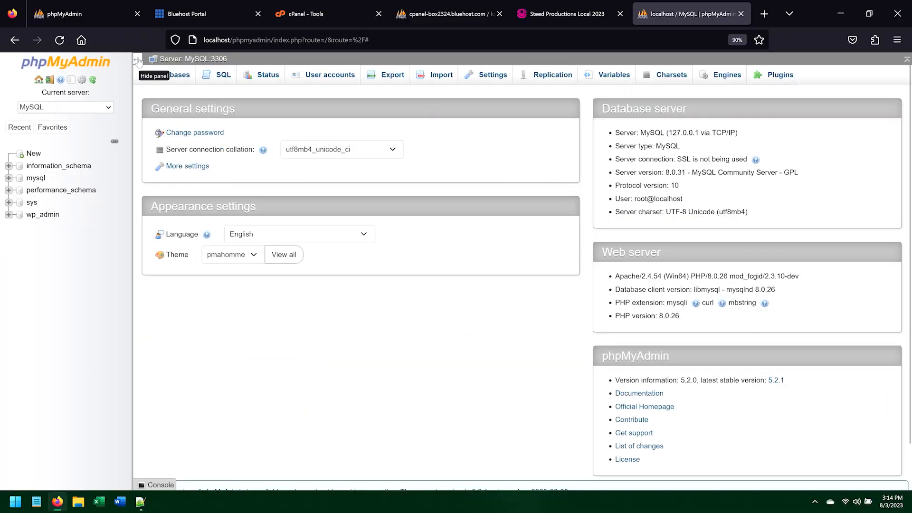
{"action": "left_click", "coordinate": [70, 47]}
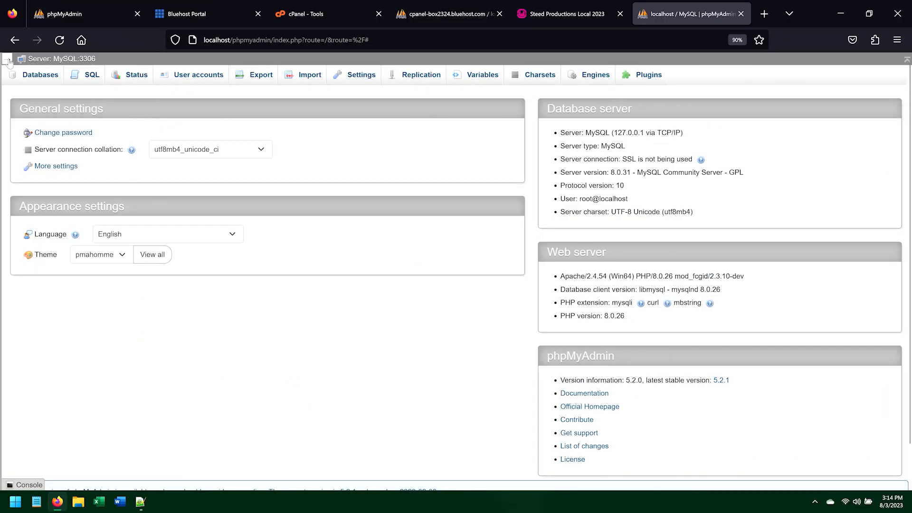
{"action": "left_click", "coordinate": [36, 78]}
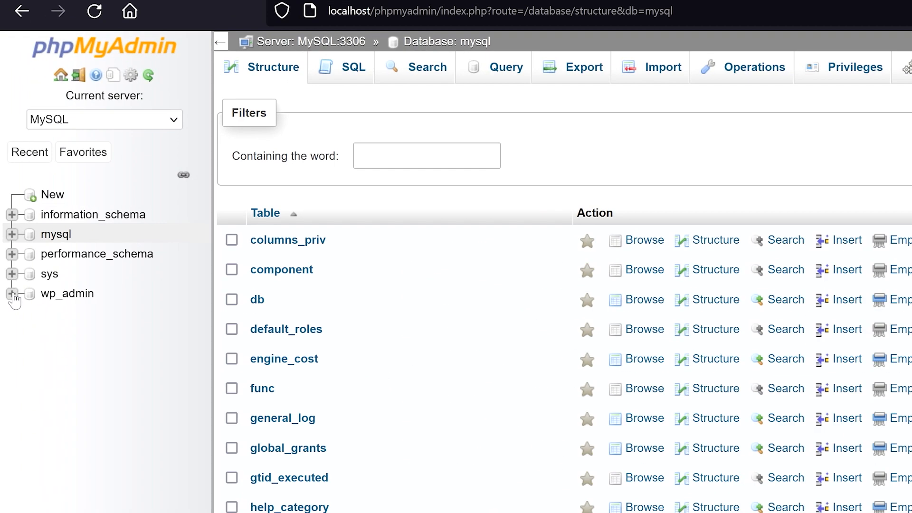
Step: Expand the wp_admin database in the navigation tree and browse its sp_users table
{"action": "left_click", "coordinate": [14, 295]}
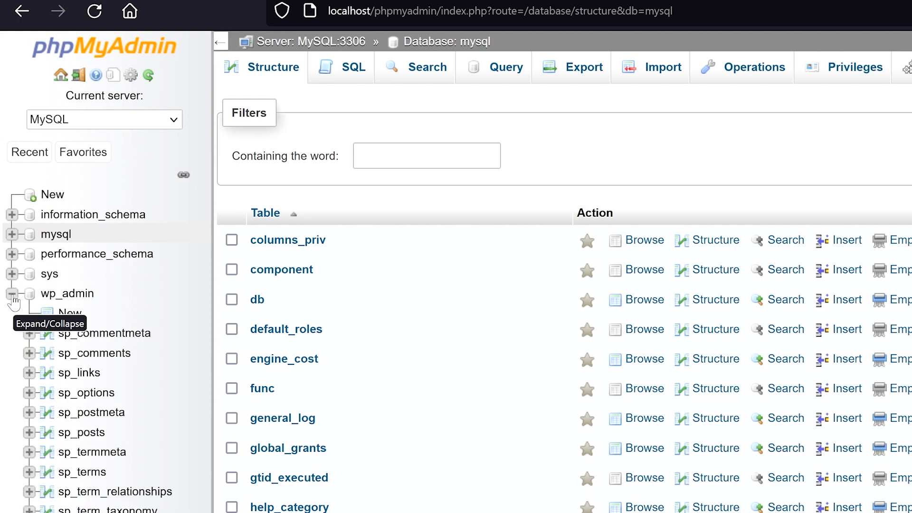
{"action": "left_click", "coordinate": [69, 294]}
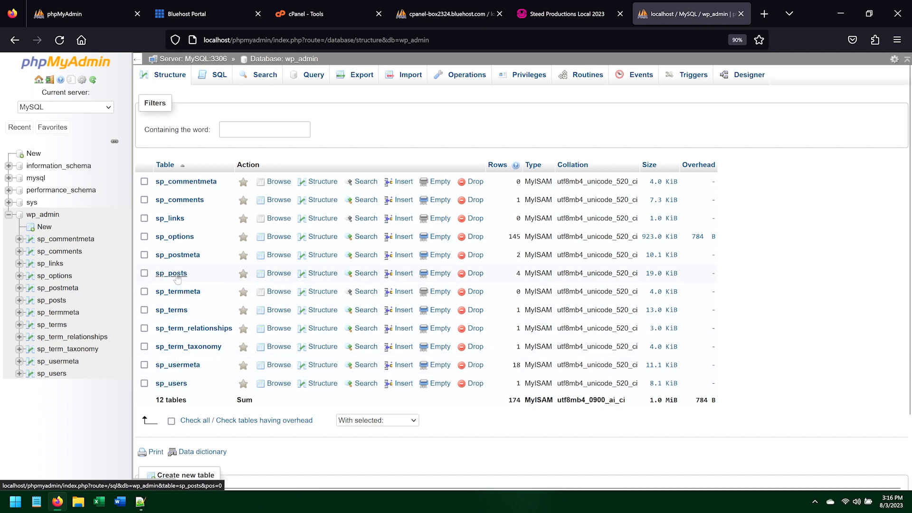
{"action": "left_click", "coordinate": [172, 384]}
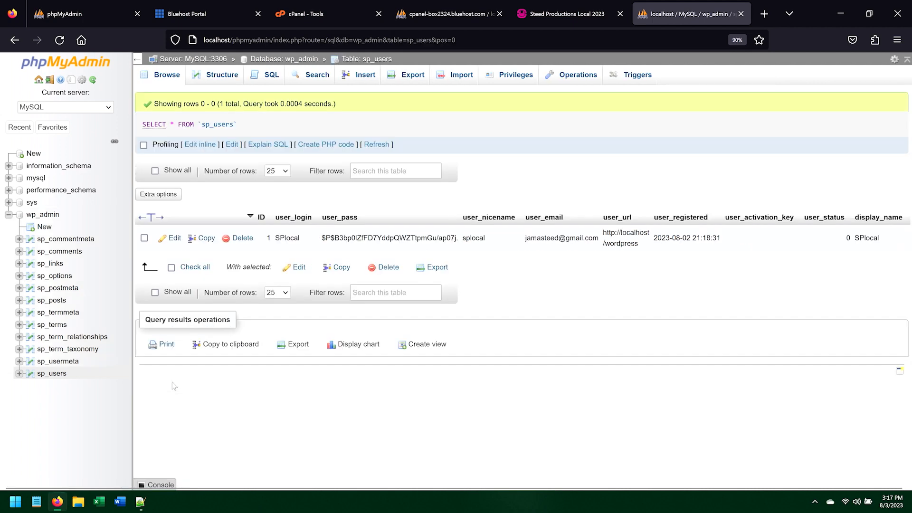
Step: Expand the mysql database and browse its user table
{"action": "left_click", "coordinate": [8, 178]}
{"action": "scroll", "coordinate": [68, 332], "scroll_direction": "down", "scroll_amount": 5}
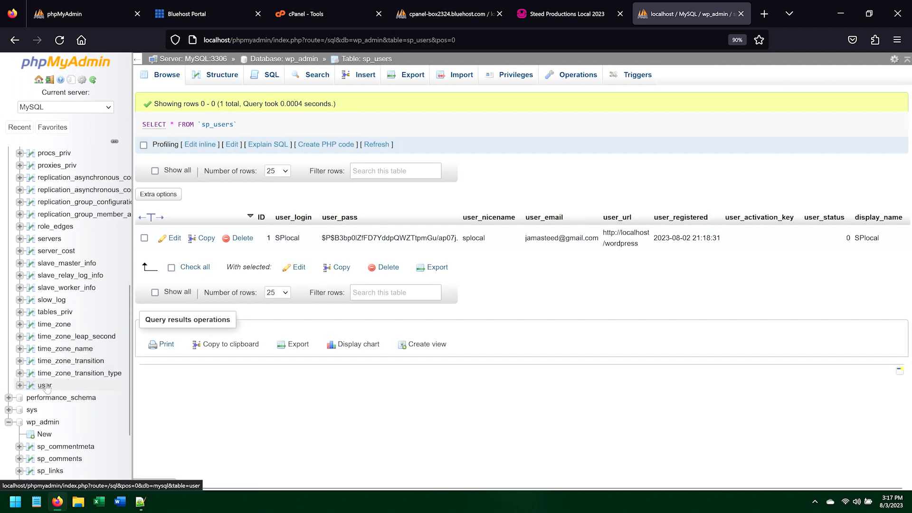
{"action": "left_click", "coordinate": [46, 387]}
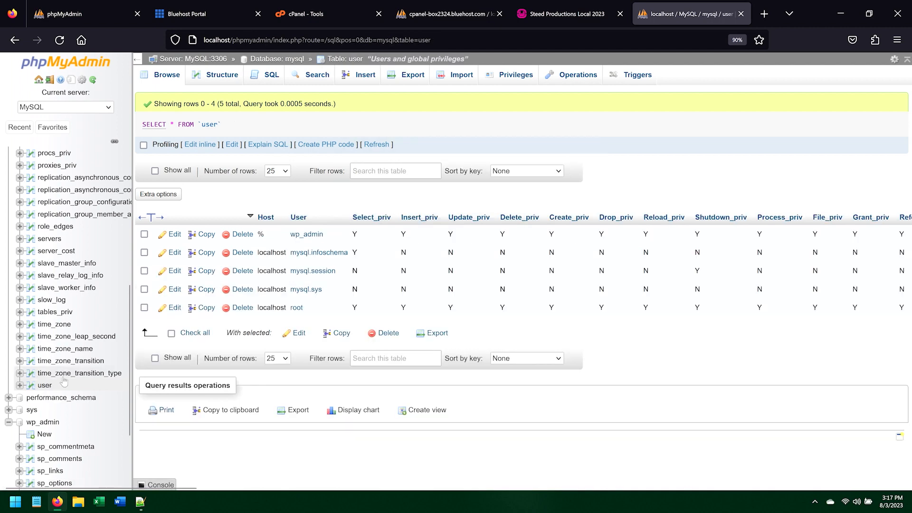
Step: Switch between the wp_admin sp_users table and the mysql user table to compare them
{"action": "scroll", "coordinate": [71, 375], "scroll_direction": "down", "scroll_amount": 3}
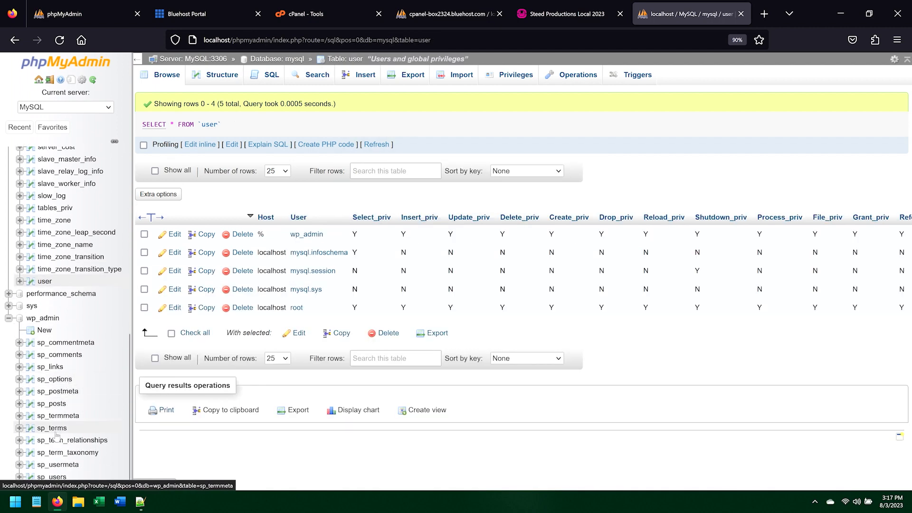
{"action": "left_click", "coordinate": [63, 478]}
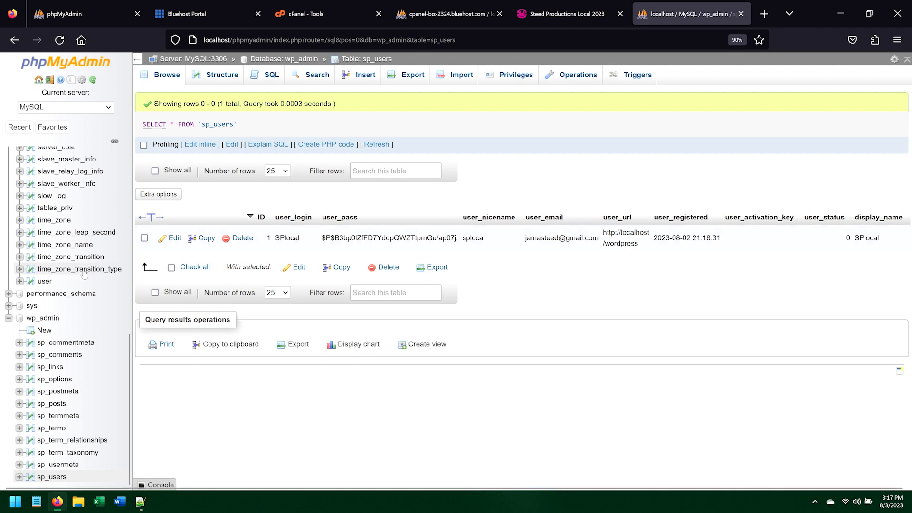
{"action": "left_click", "coordinate": [45, 282]}
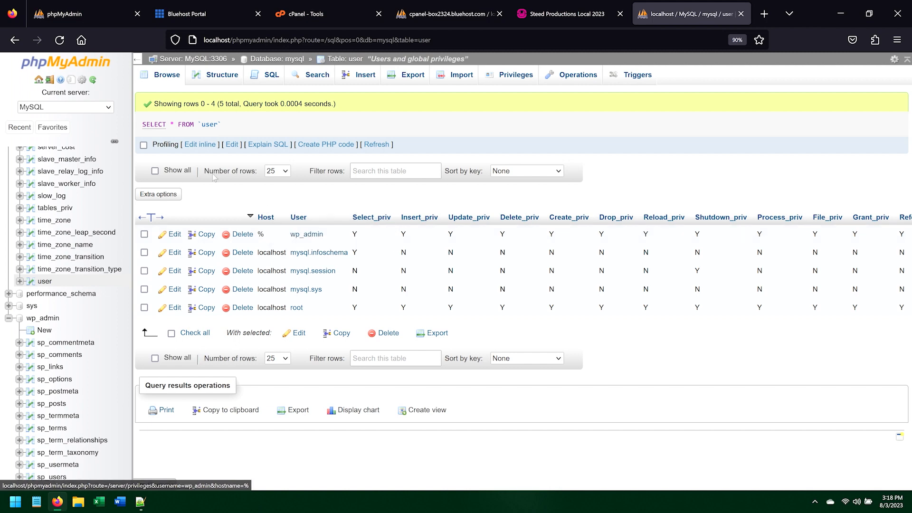
Step: Log out of phpMyAdmin and copy the database password from wp-config.php in Notepad++
{"action": "left_click", "coordinate": [50, 80]}
{"action": "key", "text": "alt+Tab"}
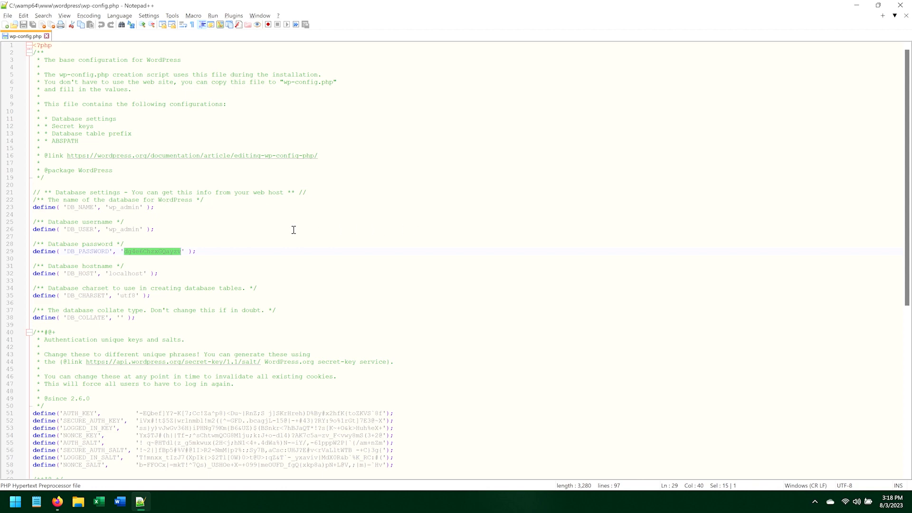
{"action": "left_click", "coordinate": [159, 247]}
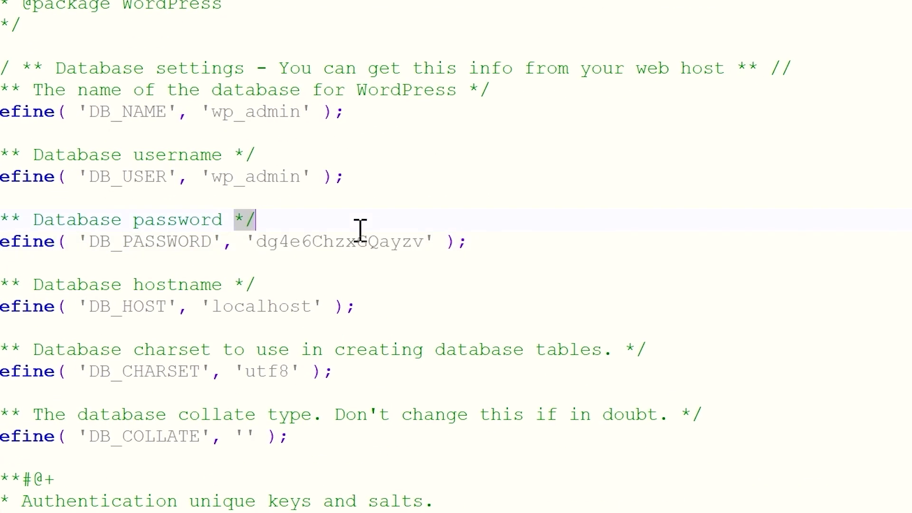
{"action": "double_click", "coordinate": [358, 241]}
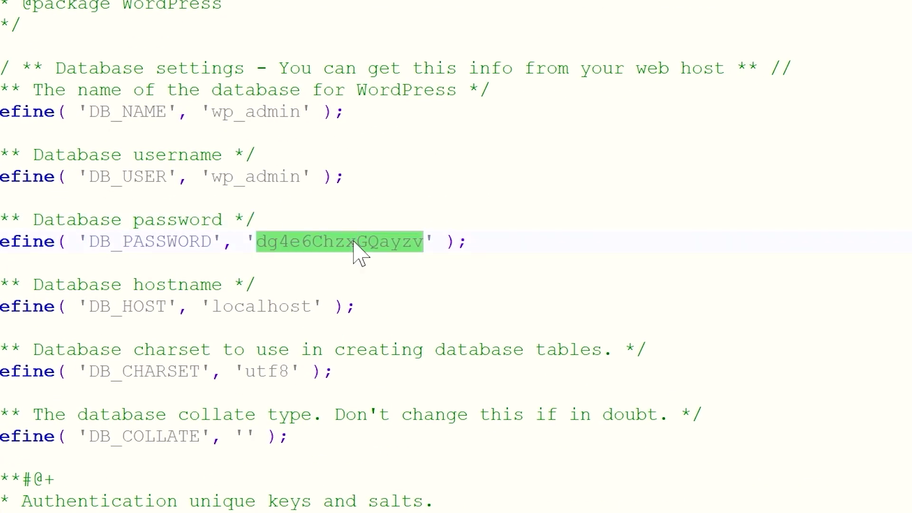
{"action": "double_click", "coordinate": [260, 113]}
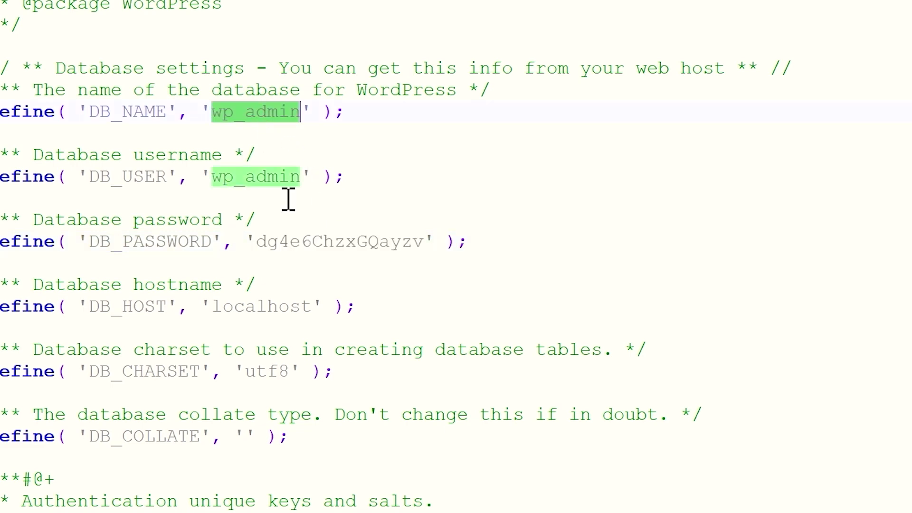
{"action": "key", "text": "alt+Tab"}
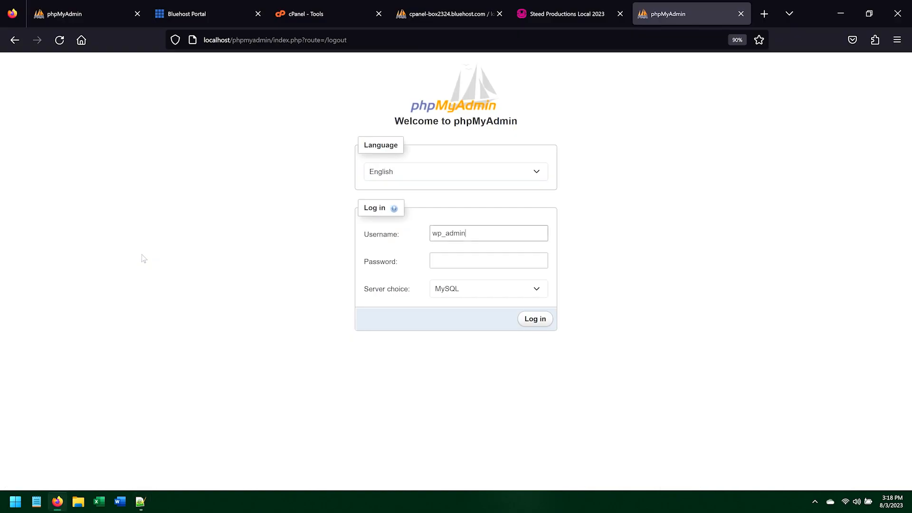
Step: Log in to phpMyAdmin as wp_admin with the pasted database password
{"action": "left_click", "coordinate": [436, 261]}
{"action": "key", "text": "ctrl+v"}
{"action": "key", "text": "Return"}
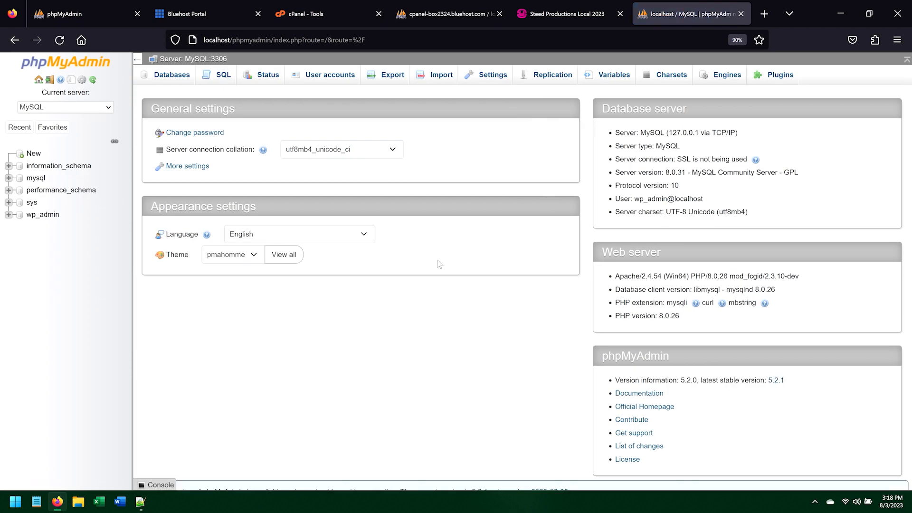
Step: Expand the wp_admin database and browse its sp_posts table
{"action": "left_click", "coordinate": [48, 216]}
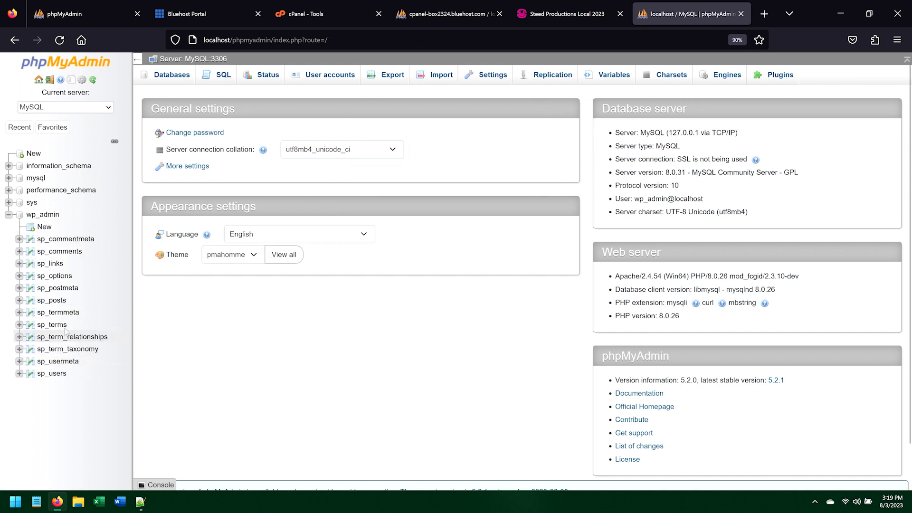
{"action": "left_click", "coordinate": [57, 300]}
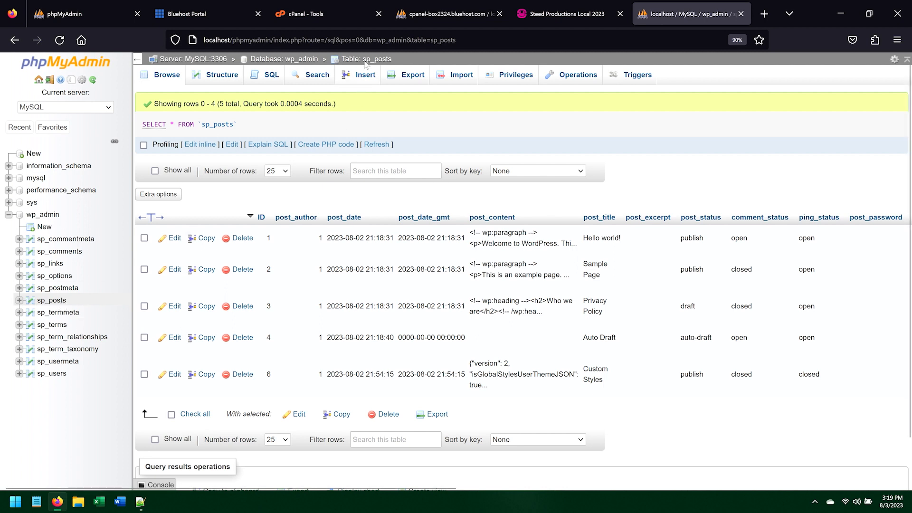
Step: Switch to the local WordPress site tab, open its dashboard and start a new post
{"action": "left_click", "coordinate": [563, 14]}
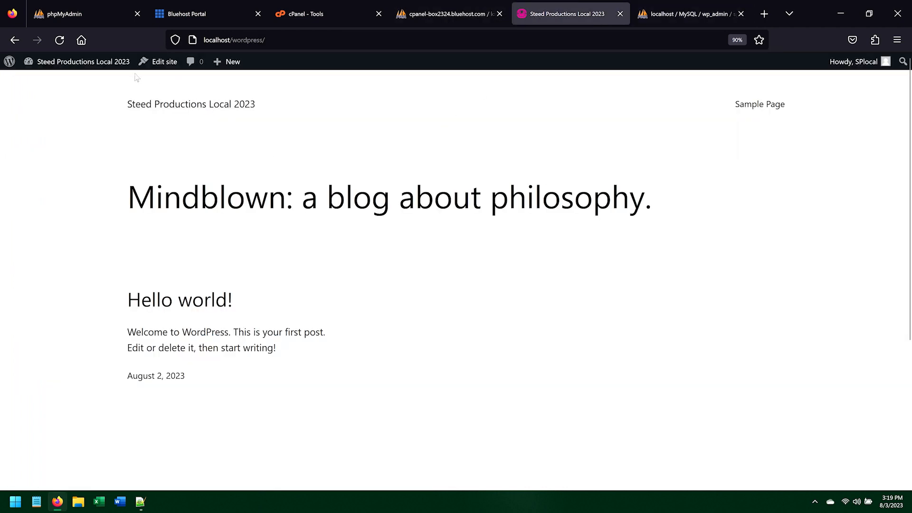
{"action": "left_click", "coordinate": [120, 70]}
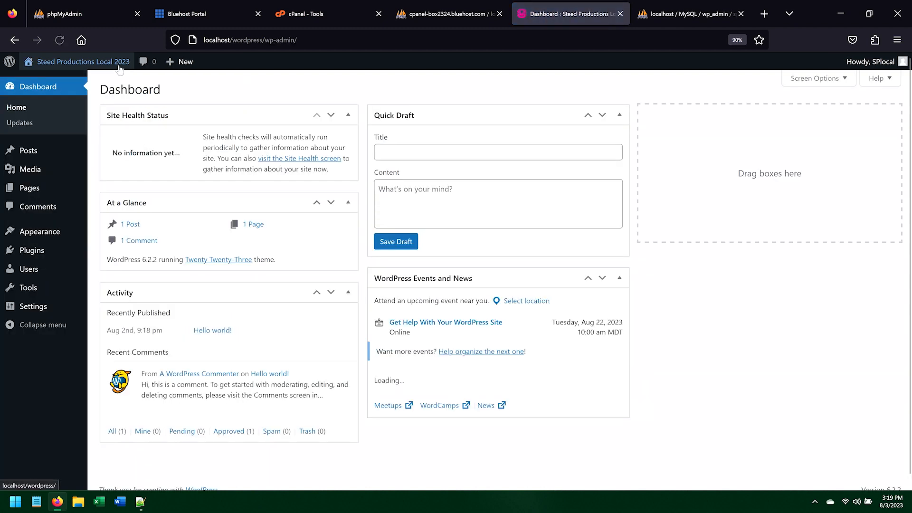
{"action": "mouse_move", "coordinate": [85, 149]}
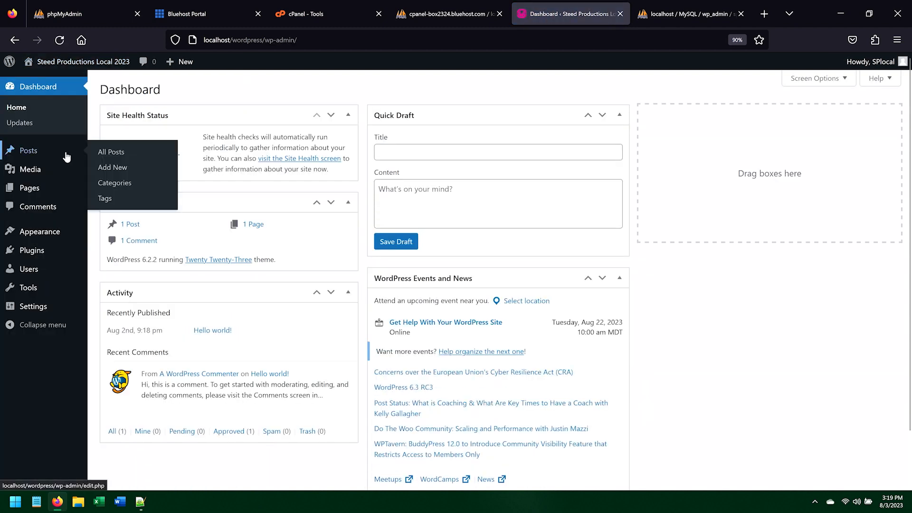
{"action": "left_click", "coordinate": [110, 168]}
Step: Title the post Example and add the paragraph "This is an example post for the phpMyAdmin video."
{"action": "type", "text": "Example"}
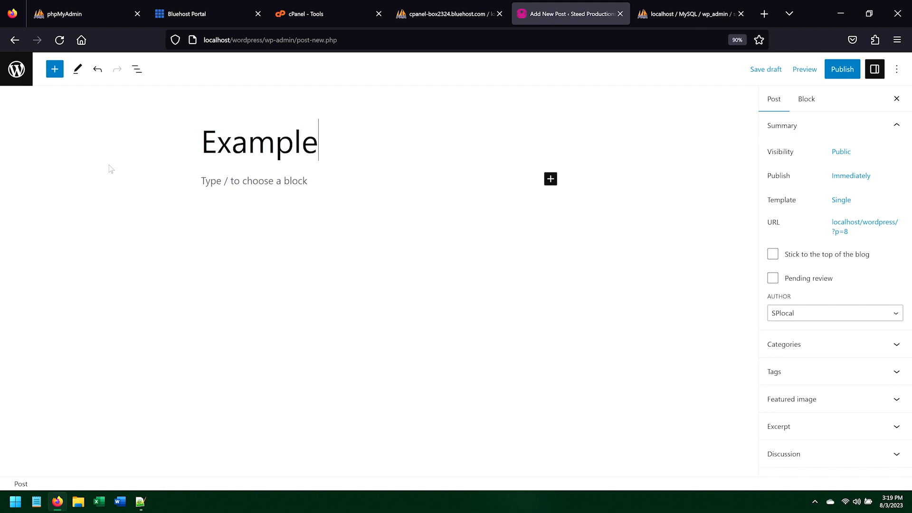
{"action": "key", "text": "Return"}
{"action": "type", "text": "This is an example post for"}
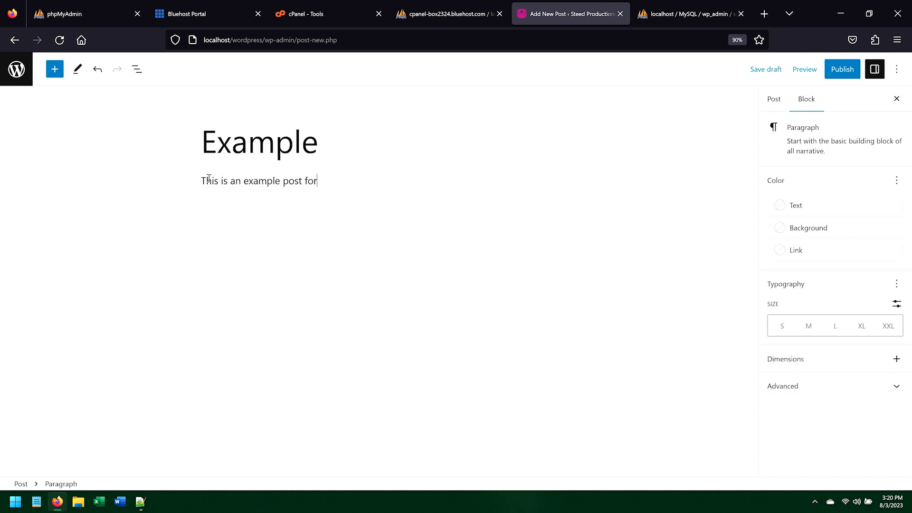
{"action": "type", "text": " the phpMyAdmin video"}
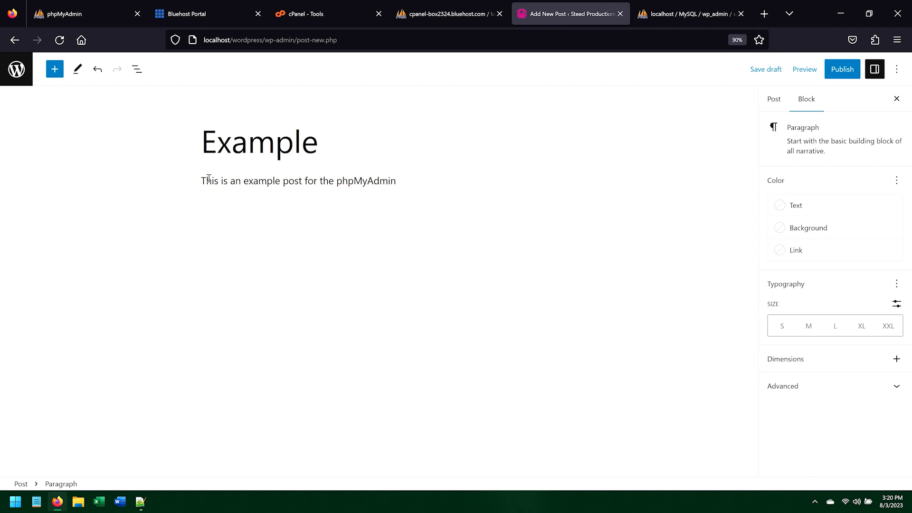
Step: Publish the post and view it
{"action": "left_click", "coordinate": [842, 69]}
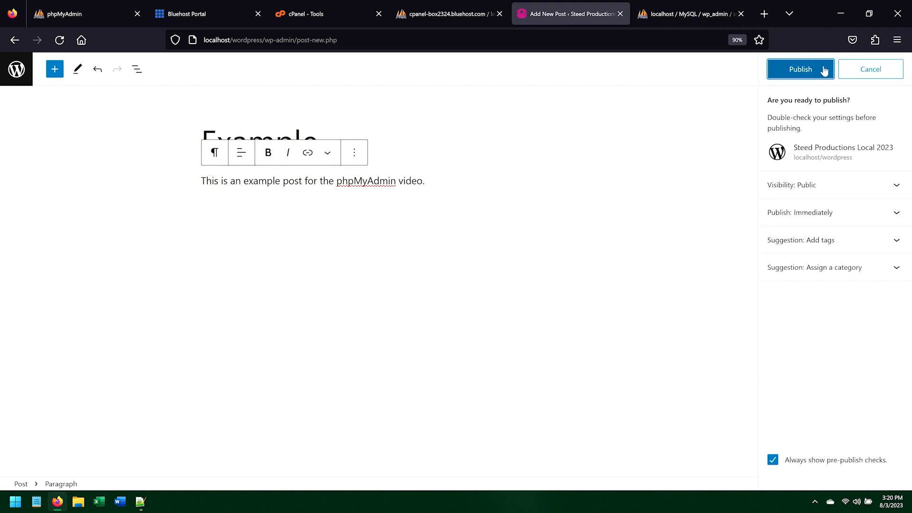
{"action": "left_click", "coordinate": [802, 68]}
{"action": "left_click", "coordinate": [103, 454]}
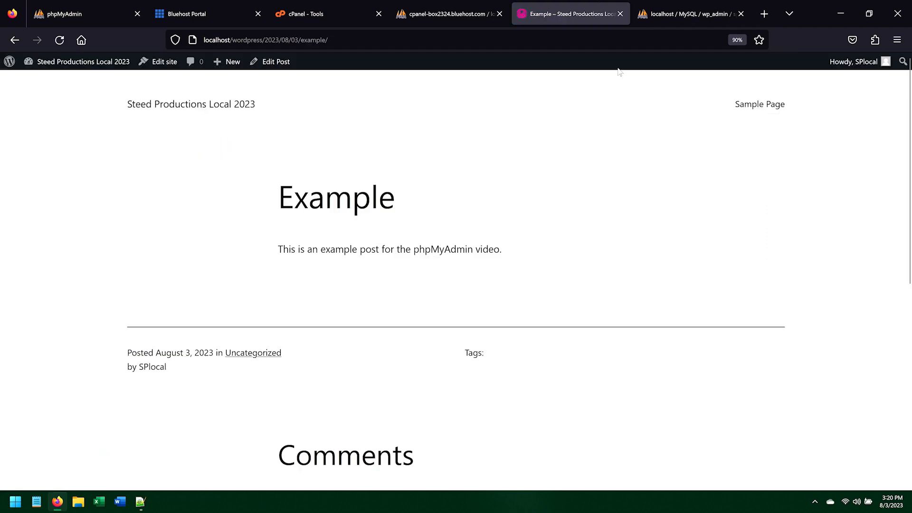
{"action": "left_click", "coordinate": [680, 15]}
{"action": "key", "text": "F5"}
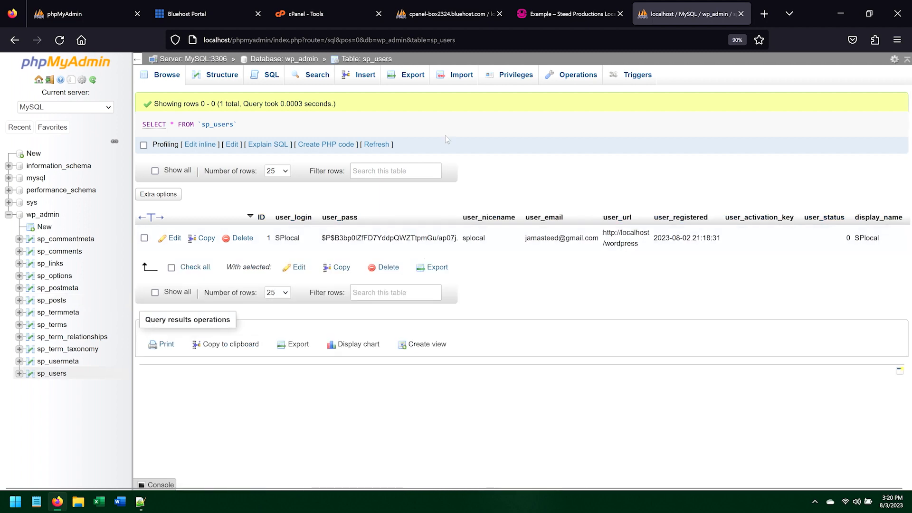
{"action": "left_click", "coordinate": [537, 14]}
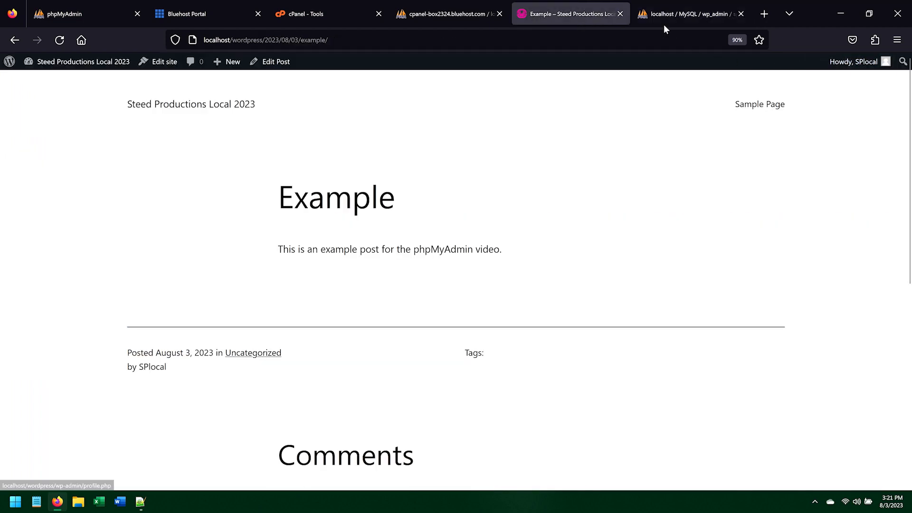
{"action": "left_click", "coordinate": [679, 14]}
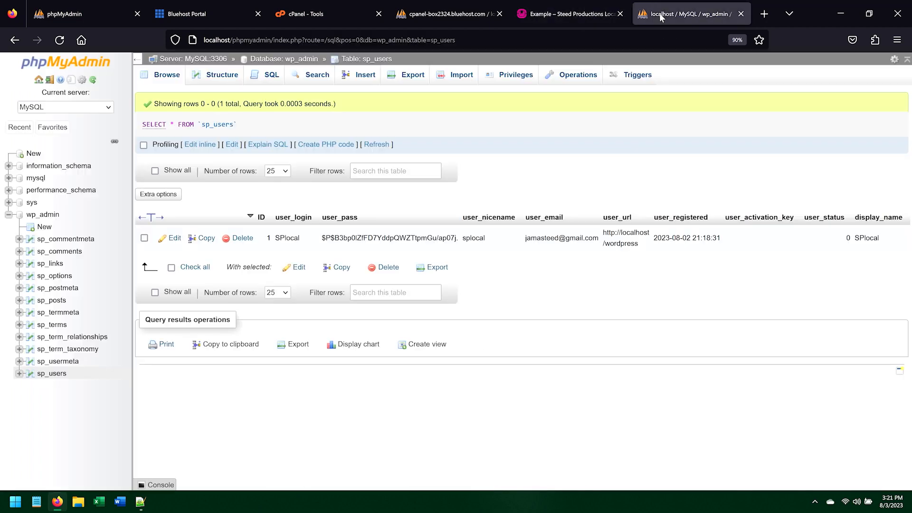
Step: Browse the mysql database's user table
{"action": "left_click", "coordinate": [8, 177]}
{"action": "scroll", "coordinate": [56, 427], "scroll_direction": "down", "scroll_amount": 5}
{"action": "left_click", "coordinate": [45, 385]}
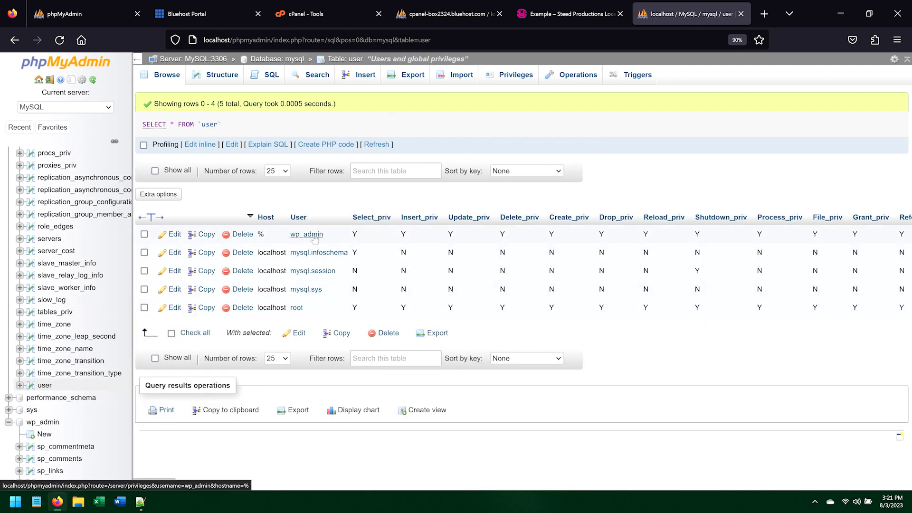
Step: Browse the wp_admin sp_posts table to find the new post
{"action": "scroll", "coordinate": [98, 382], "scroll_direction": "down", "scroll_amount": 3}
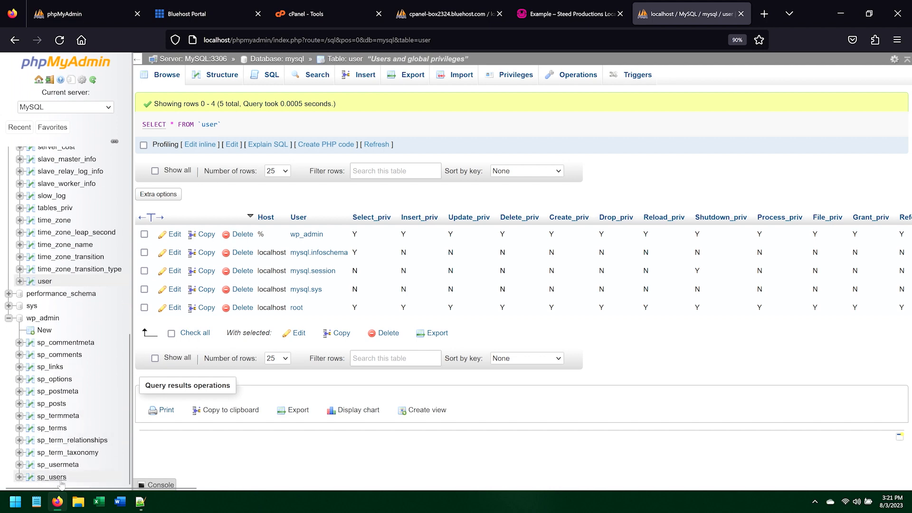
{"action": "left_click", "coordinate": [52, 403]}
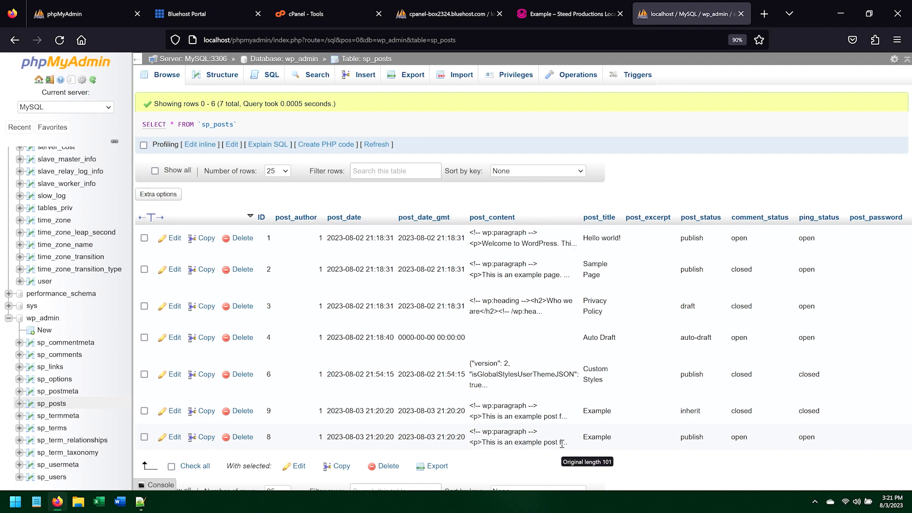
Step: Return to the phpMyAdmin server home page
{"action": "left_click", "coordinate": [216, 59]}
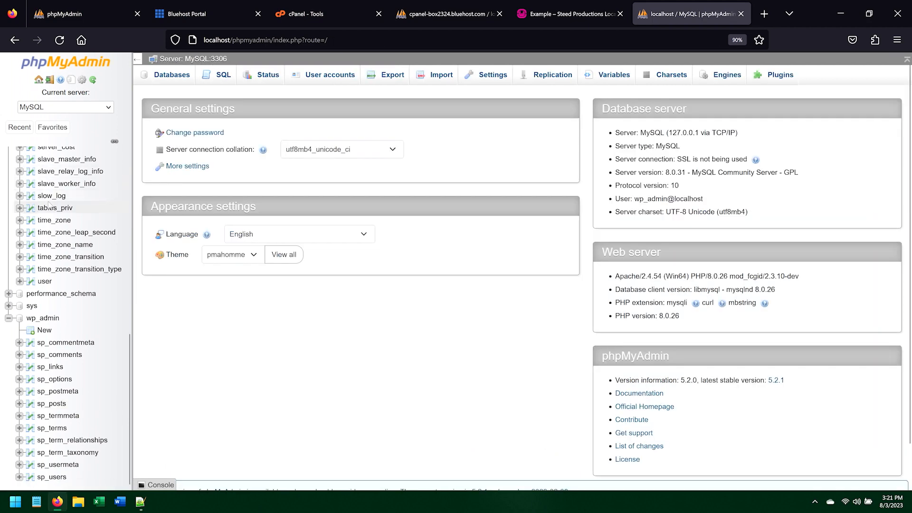
{"action": "scroll", "coordinate": [49, 205], "scroll_direction": "up", "scroll_amount": 10}
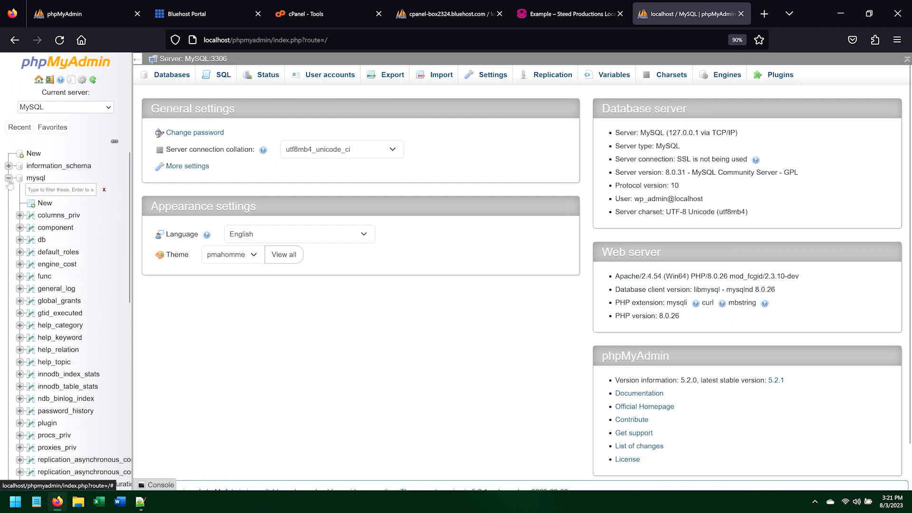
Step: Collapse the mysql database and browse the wp_admin sp_options table
{"action": "left_click", "coordinate": [8, 178]}
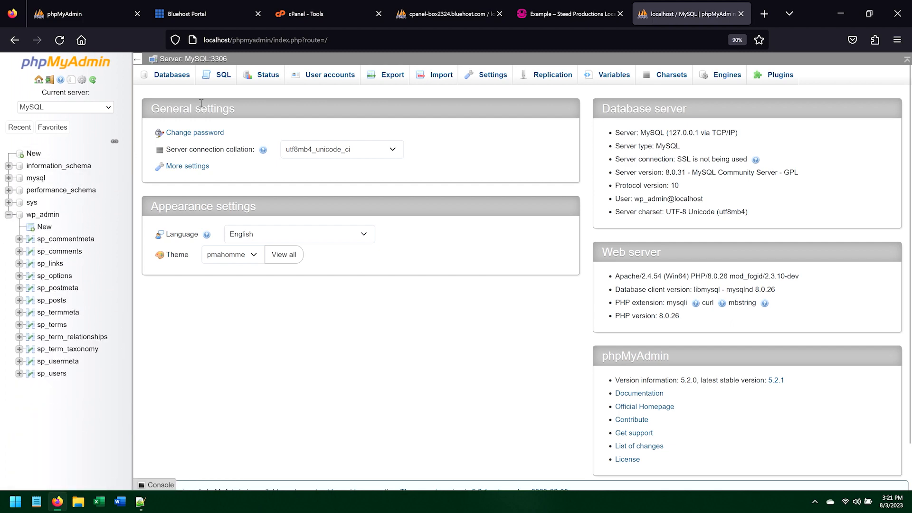
{"action": "left_click", "coordinate": [56, 300]}
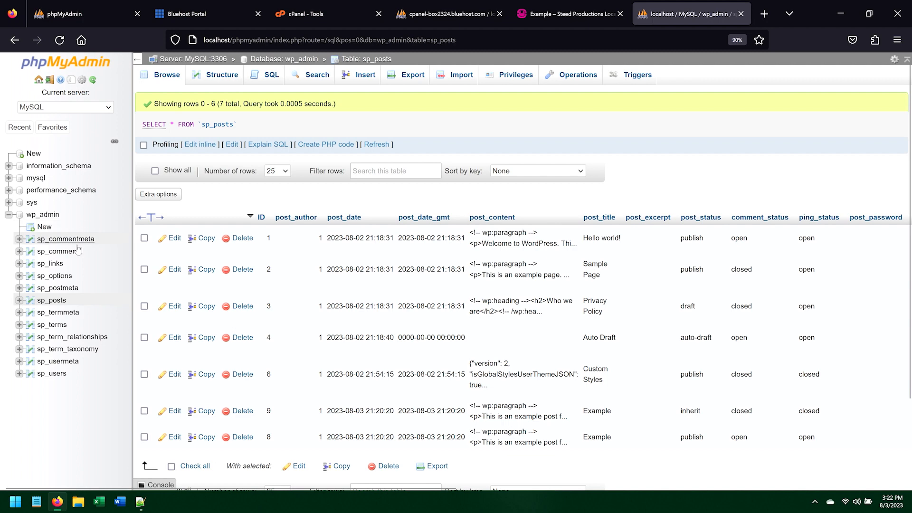
{"action": "left_click", "coordinate": [63, 280]}
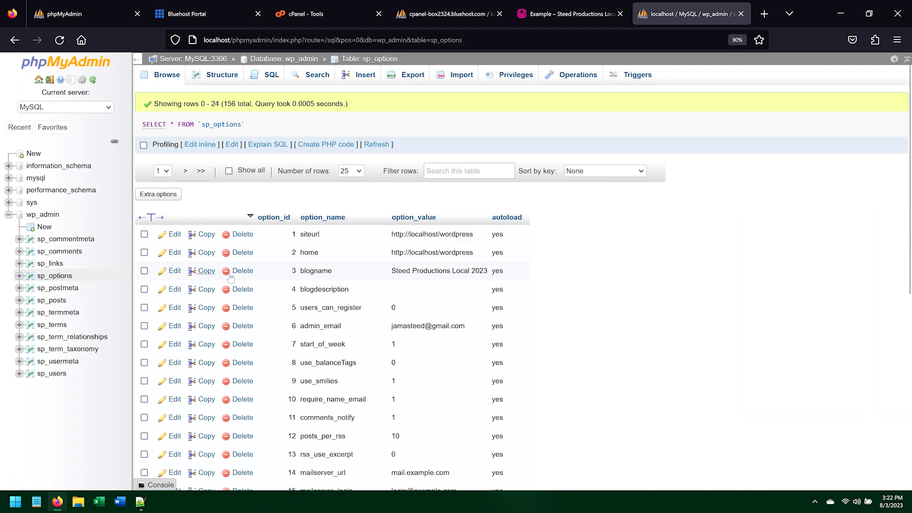
{"action": "scroll", "coordinate": [306, 297], "scroll_direction": "down", "scroll_amount": 7}
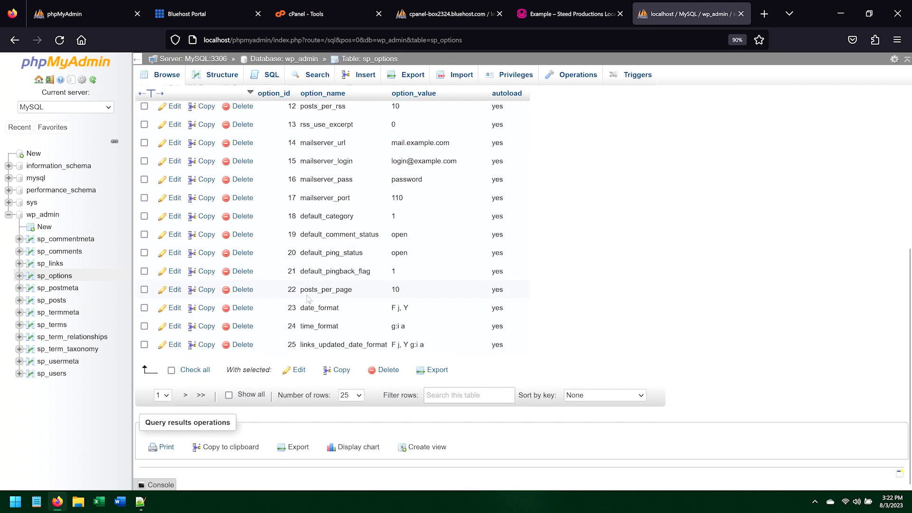
{"action": "scroll", "coordinate": [309, 299], "scroll_direction": "up", "scroll_amount": 8}
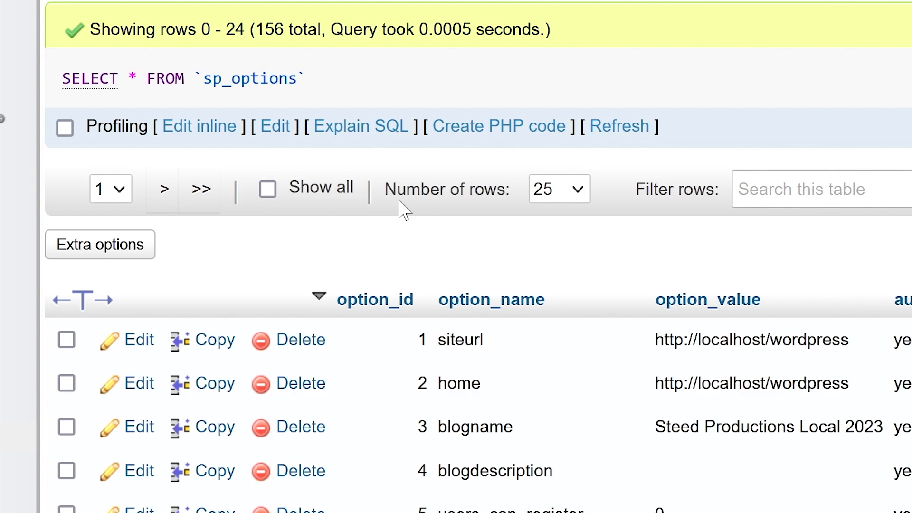
Step: Show all rows of the sp_options table, confirming the large-table prompt, and scroll through the options
{"action": "left_click", "coordinate": [268, 190]}
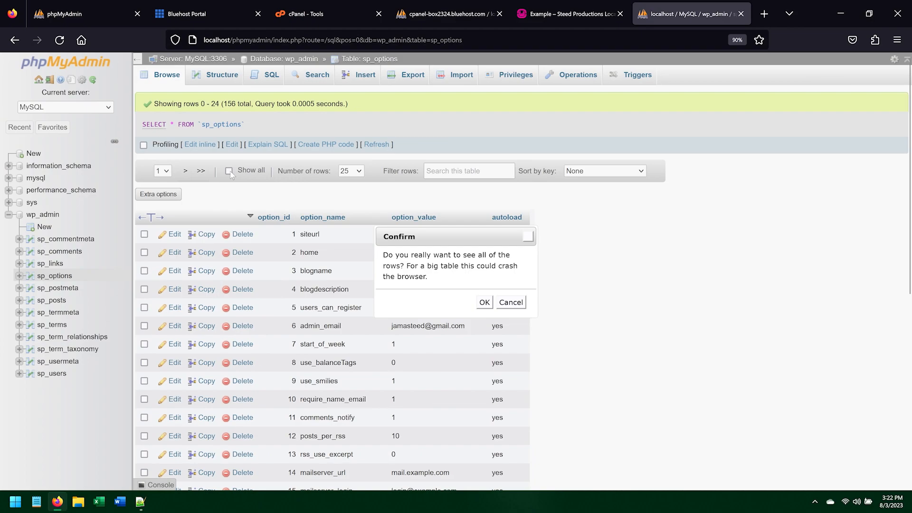
{"action": "left_click", "coordinate": [485, 302]}
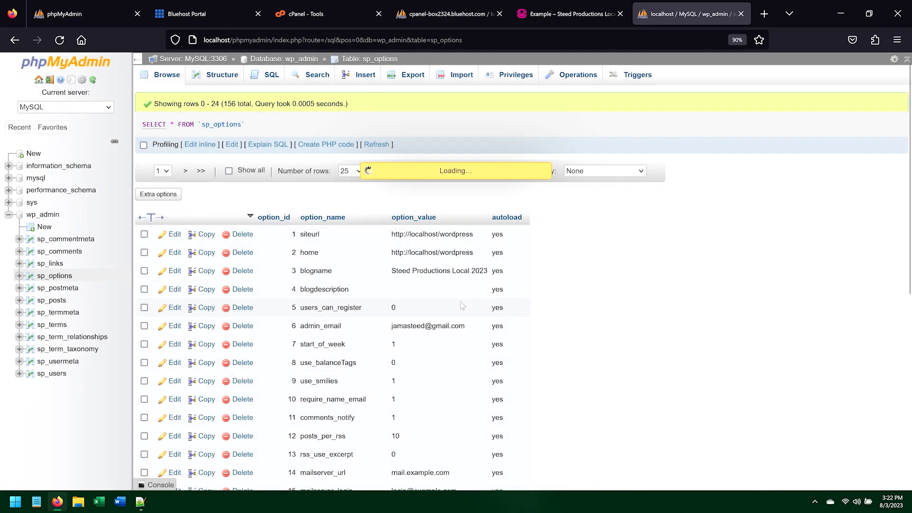
{"action": "scroll", "coordinate": [331, 317], "scroll_direction": "down", "scroll_amount": 15}
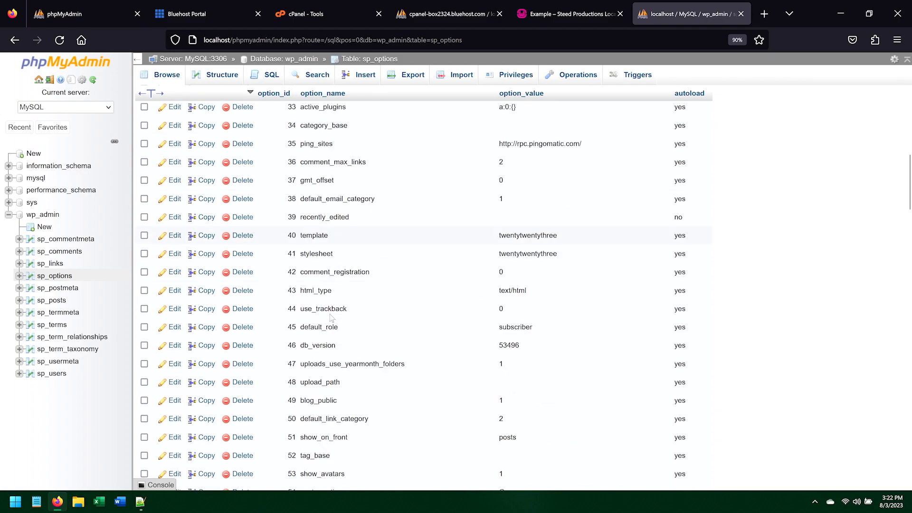
{"action": "scroll", "coordinate": [331, 314], "scroll_direction": "down", "scroll_amount": 20}
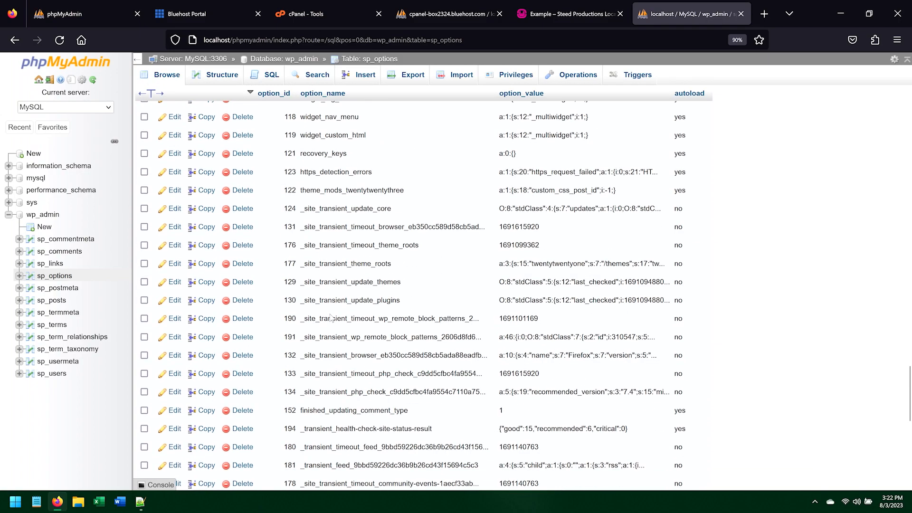
{"action": "scroll", "coordinate": [331, 317], "scroll_direction": "up", "scroll_amount": 20}
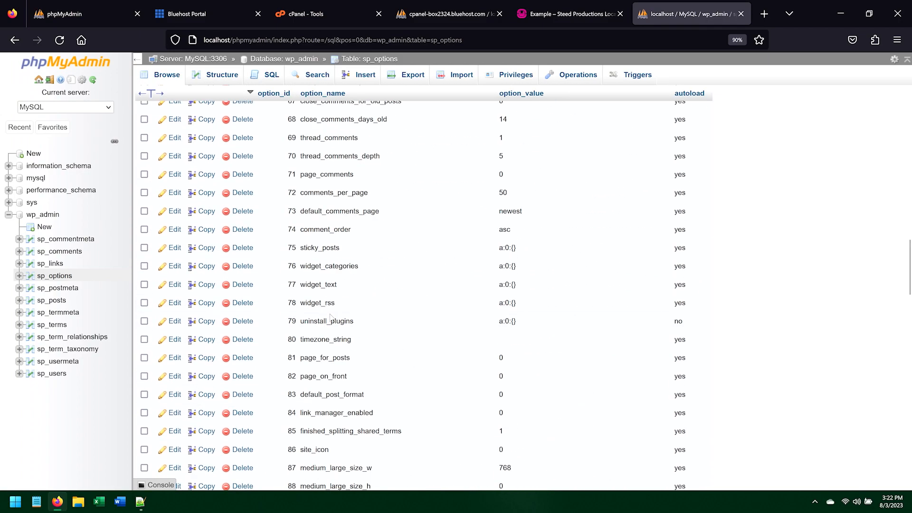
{"action": "scroll", "coordinate": [331, 317], "scroll_direction": "up", "scroll_amount": 10}
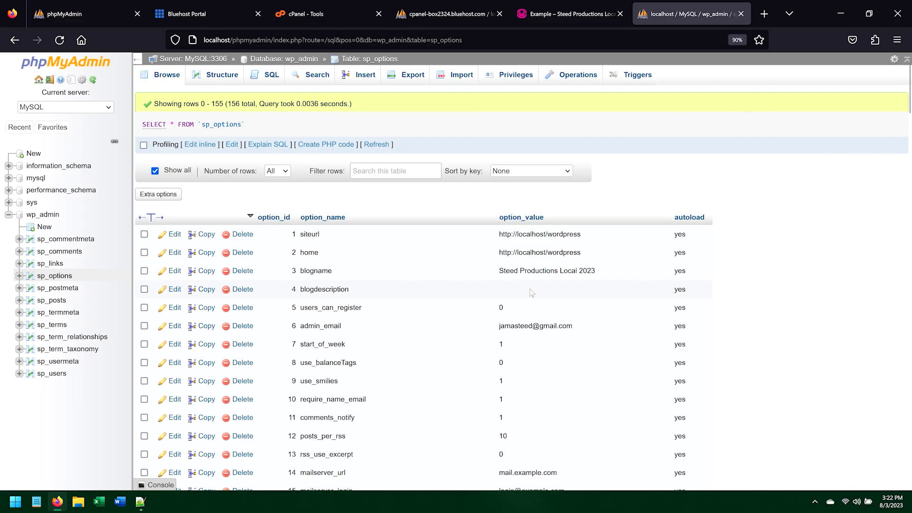
Step: In WordPress General Settings, set the Tagline to "Adding a tagline in the WordPress UI" and save changes
{"action": "left_click", "coordinate": [540, 23]}
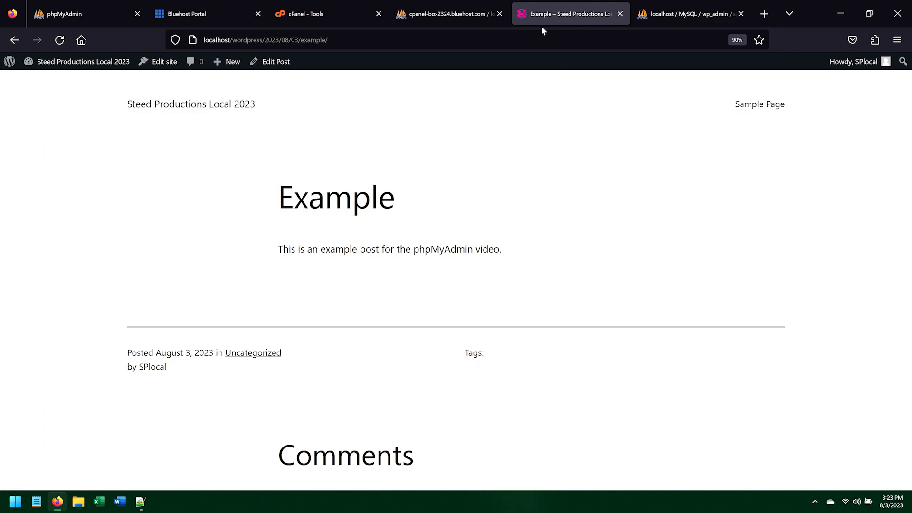
{"action": "left_click", "coordinate": [98, 64]}
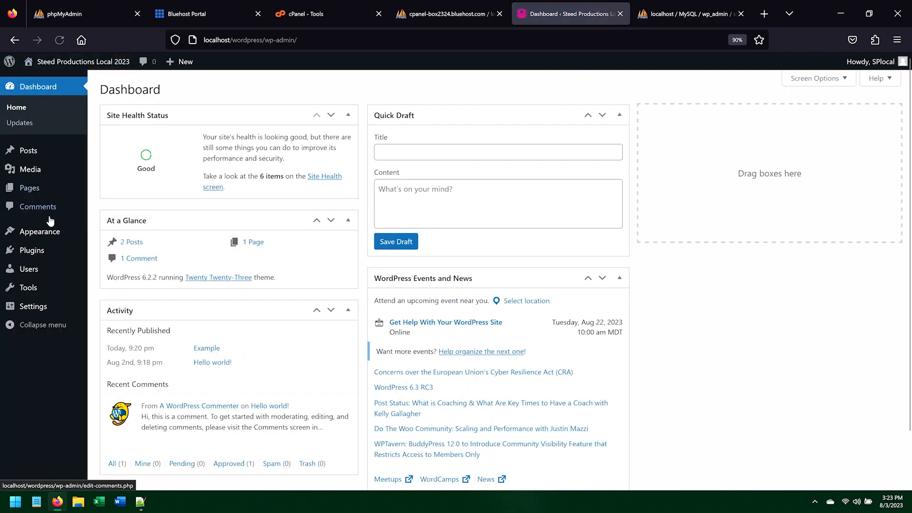
{"action": "mouse_move", "coordinate": [30, 306]}
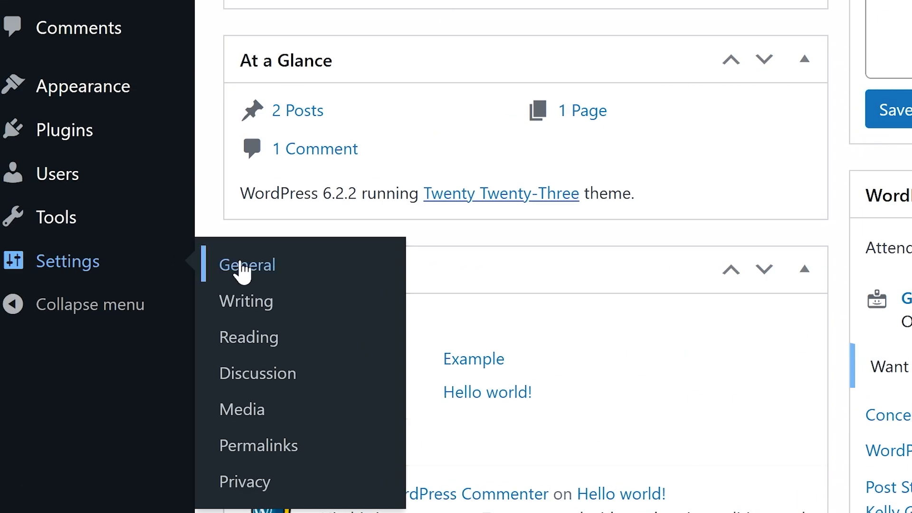
{"action": "left_click", "coordinate": [242, 266]}
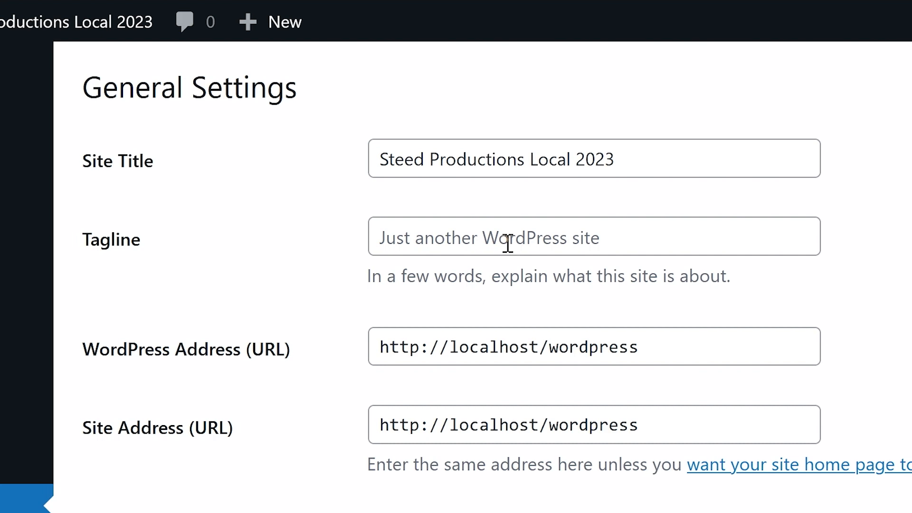
{"action": "left_click", "coordinate": [508, 245]}
{"action": "type", "text": "Adding a tagline in the WordPress UI"}
{"action": "scroll", "coordinate": [325, 241], "scroll_direction": "down", "scroll_amount": 5}
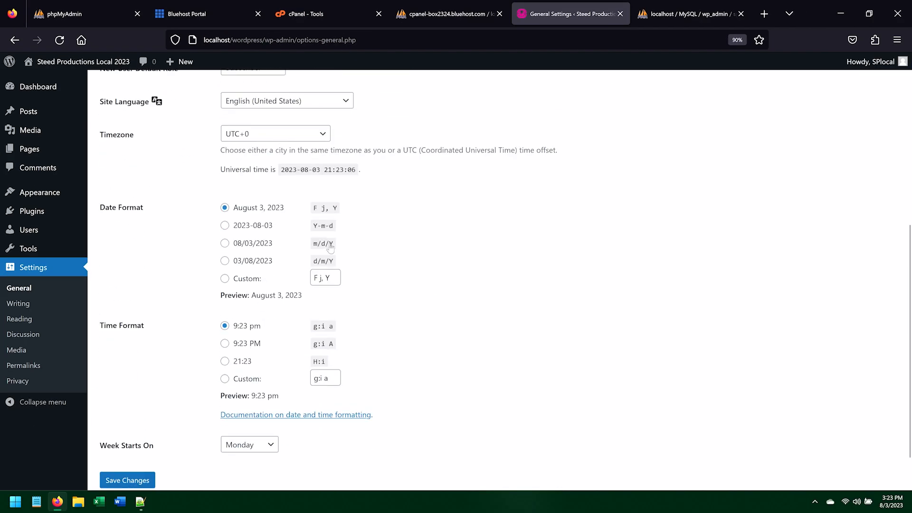
{"action": "scroll", "coordinate": [325, 241], "scroll_direction": "down", "scroll_amount": 1}
{"action": "left_click", "coordinate": [134, 440]}
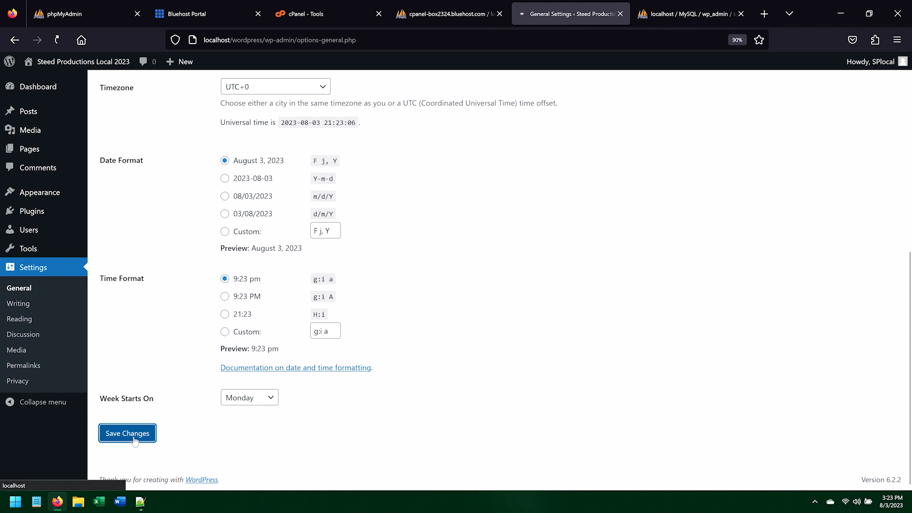
Step: Reload sp_options and edit the blogdescription value inline to "Editing the blog description directly from the database using phpMyAdmin"
{"action": "left_click", "coordinate": [661, 22]}
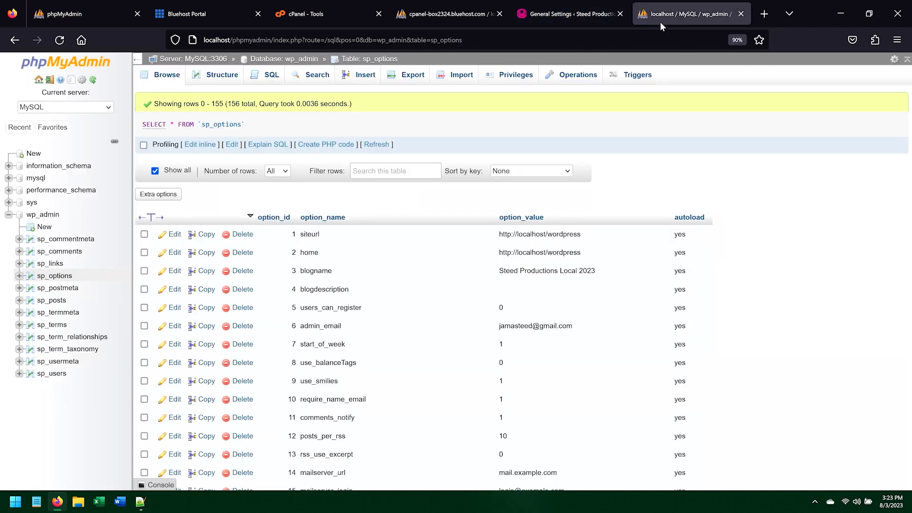
{"action": "key", "text": "F5"}
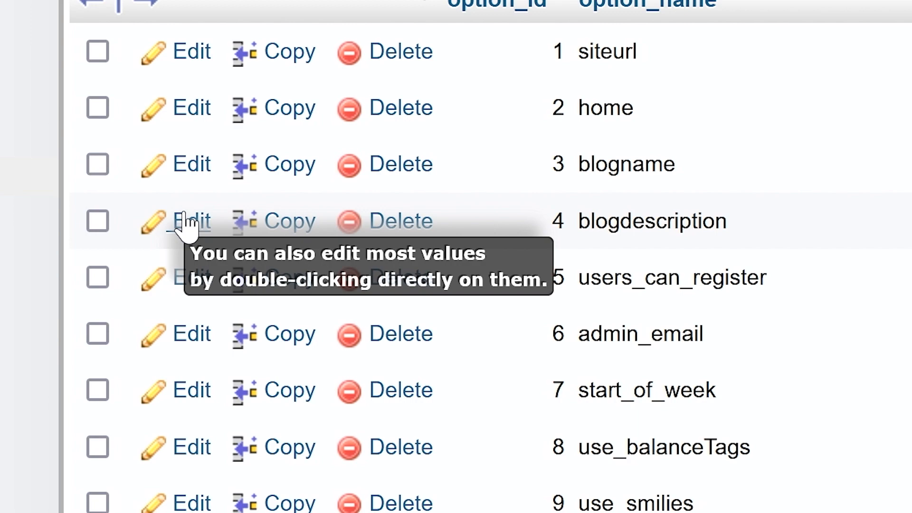
{"action": "double_click", "coordinate": [501, 196]}
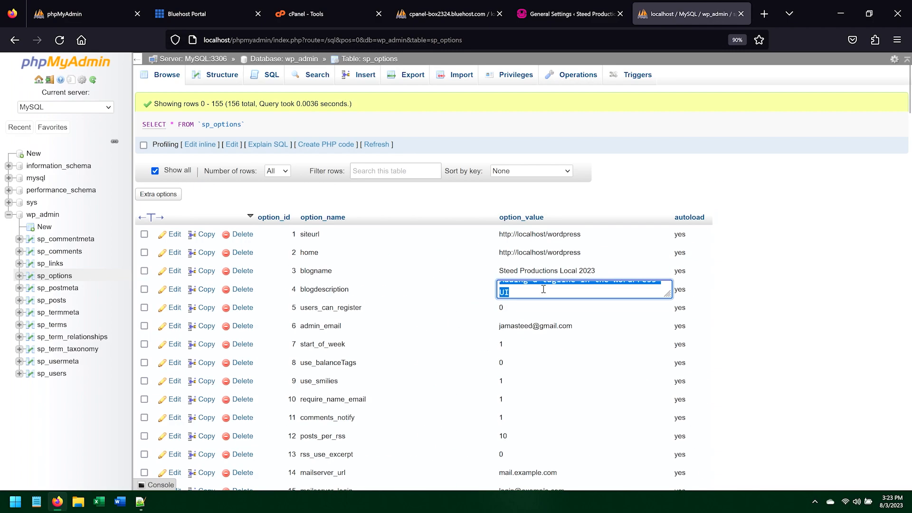
{"action": "type", "text": "Editing the blo"}
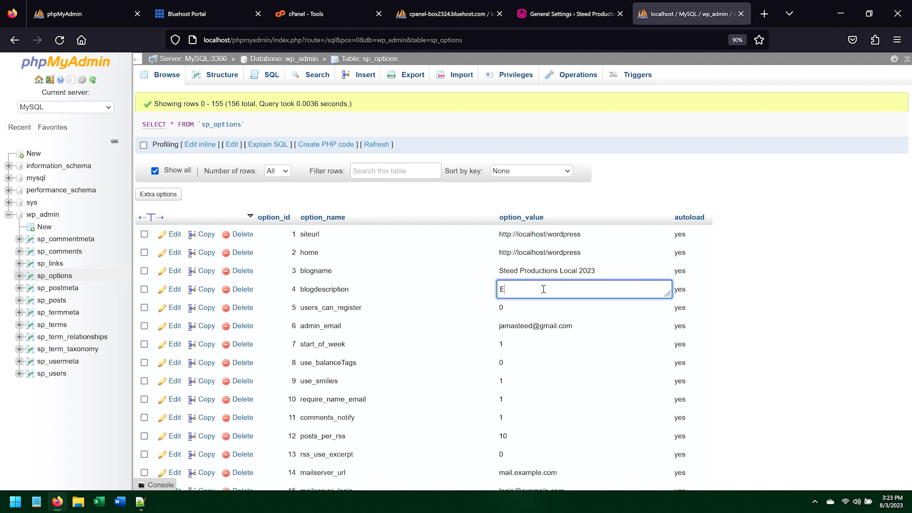
{"action": "type", "text": "g description directly from the database using phpMyAdmin"}
{"action": "key", "text": "Return"}
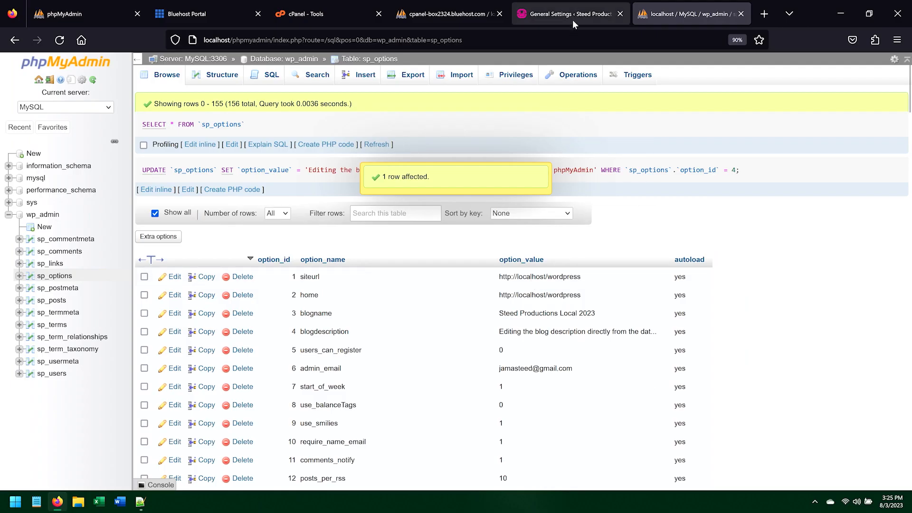
Step: Reload the WordPress General Settings page and compare its Tagline with the value in phpMyAdmin
{"action": "left_click", "coordinate": [572, 18]}
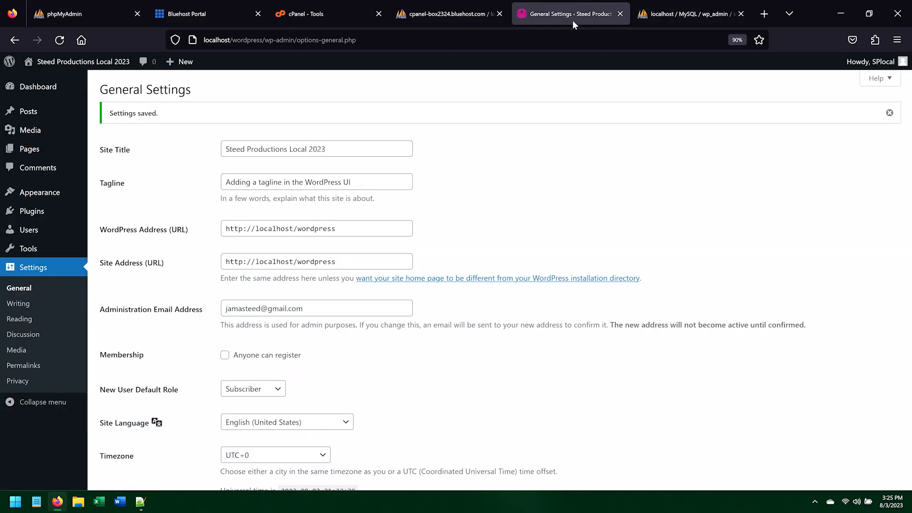
{"action": "key", "text": "F5"}
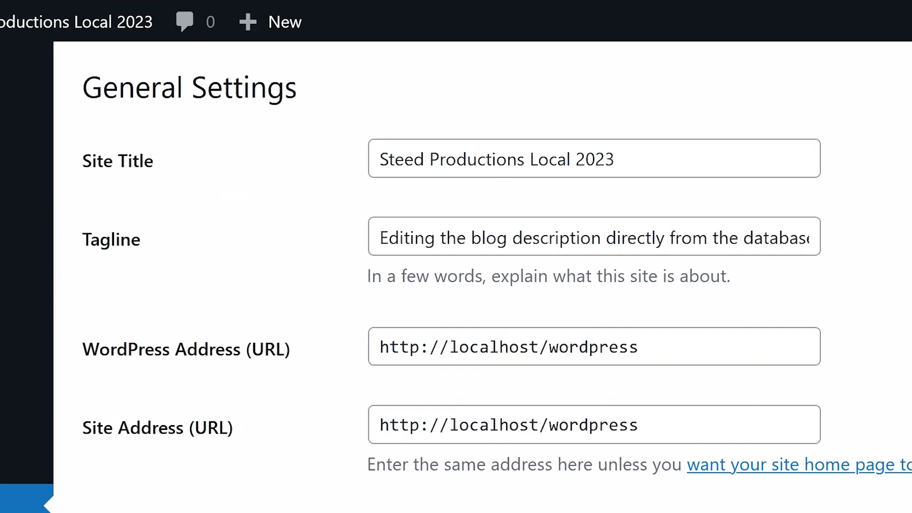
{"action": "triple_click", "coordinate": [378, 237]}
{"action": "left_click", "coordinate": [861, 251]}
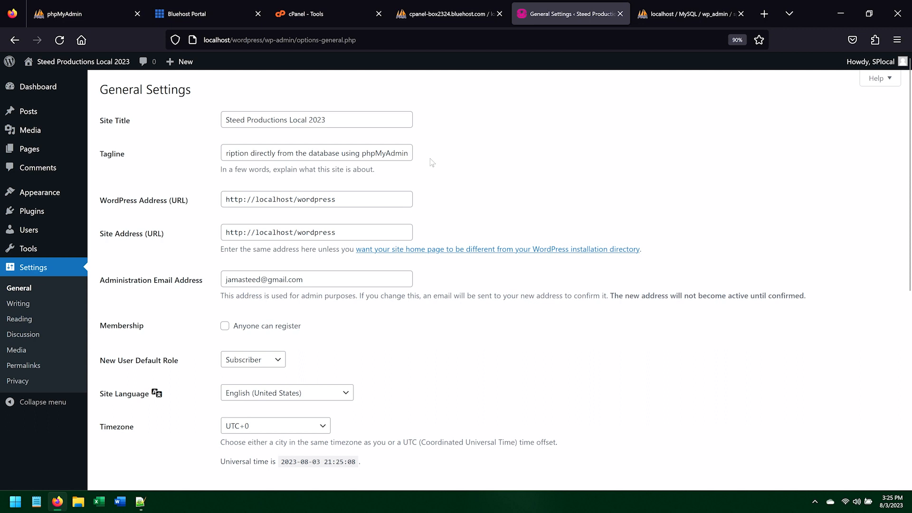
{"action": "left_click", "coordinate": [675, 14]}
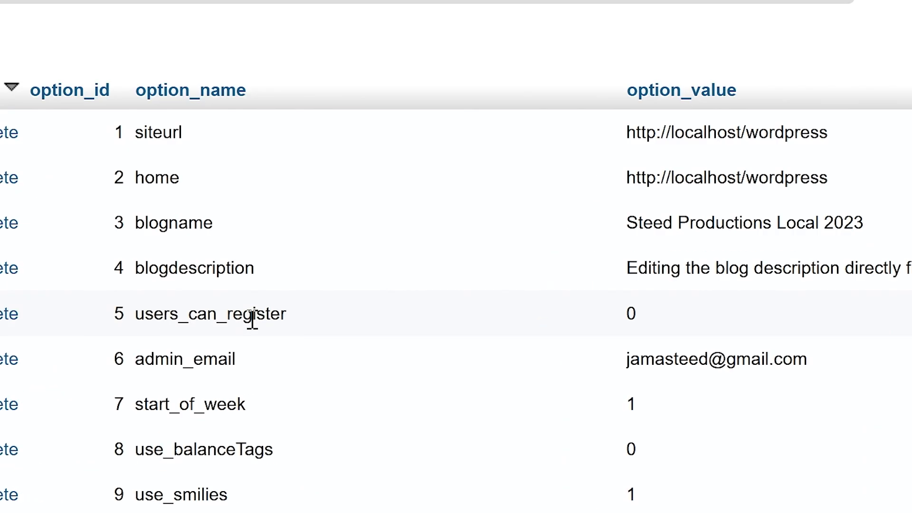
{"action": "left_click", "coordinate": [637, 317], "text": "shift"}
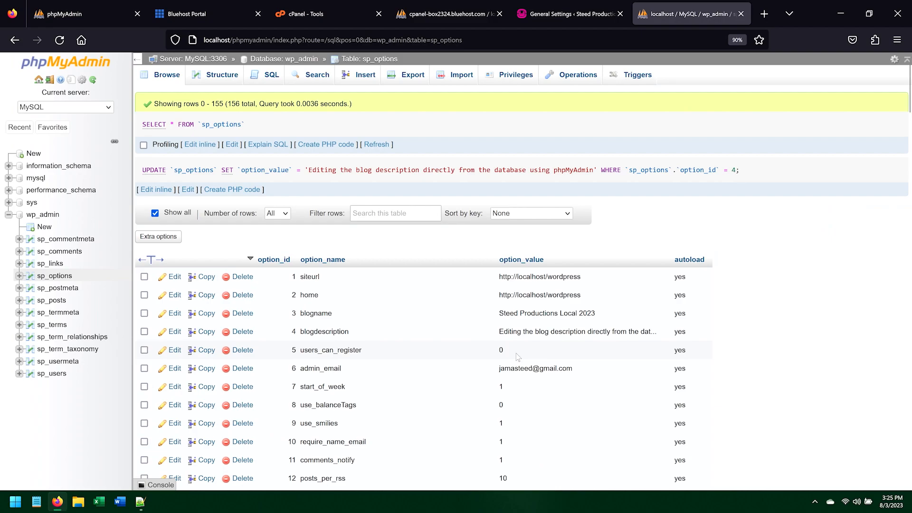
{"action": "left_click", "coordinate": [548, 17]}
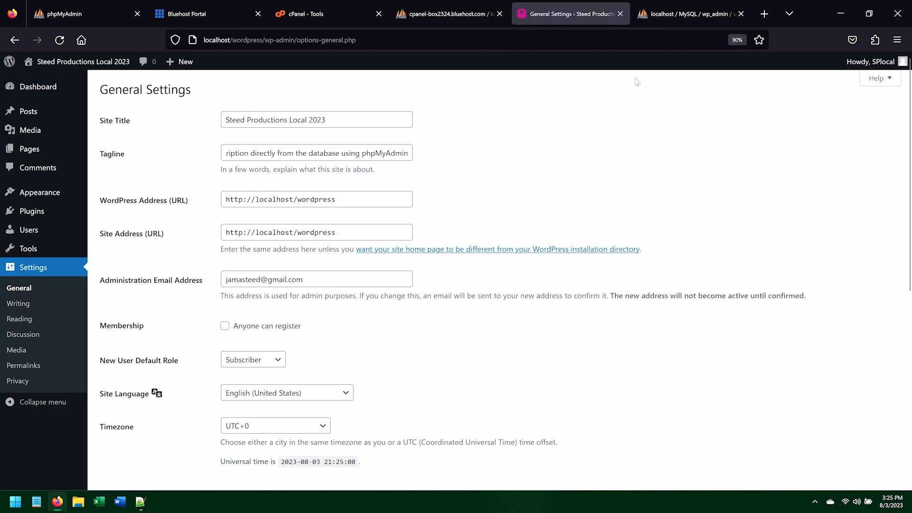
{"action": "left_click", "coordinate": [671, 19]}
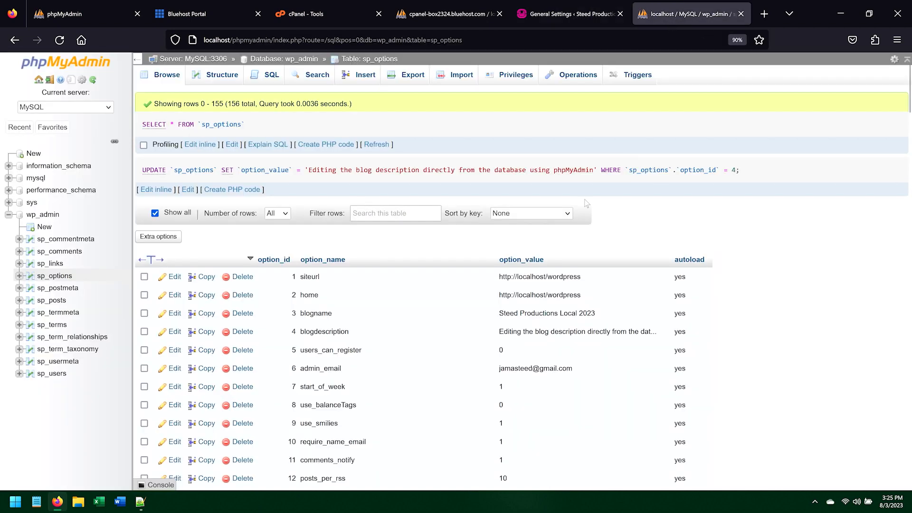
Step: Edit the users_can_register row in sp_options, set its option_value to 1, and save it
{"action": "left_click", "coordinate": [174, 350]}
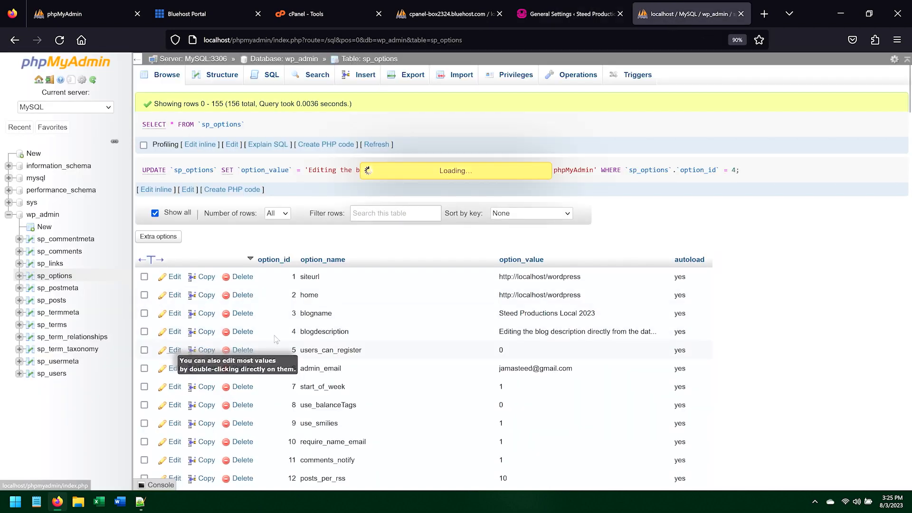
{"action": "left_click", "coordinate": [545, 275]}
{"action": "key", "text": "BackSpace"}
{"action": "type", "text": "1"}
{"action": "scroll", "coordinate": [488, 271], "scroll_direction": "down", "scroll_amount": 7}
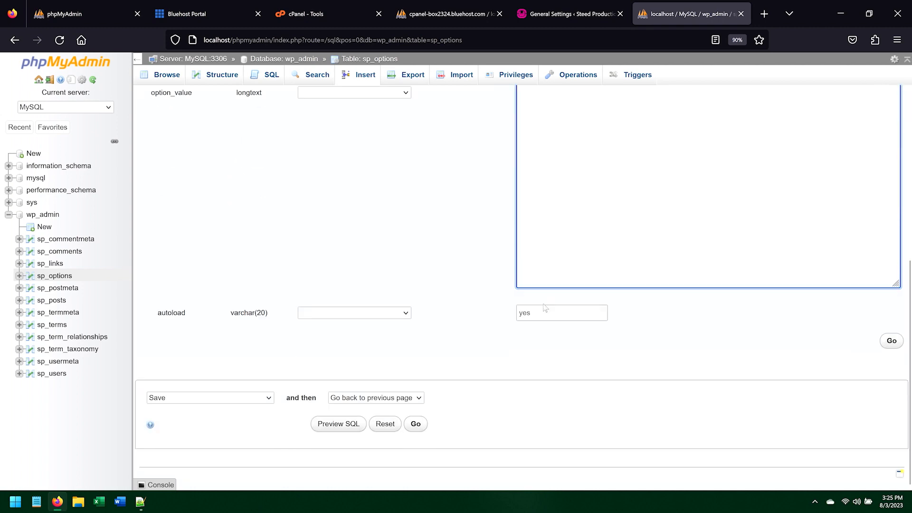
{"action": "left_click", "coordinate": [417, 424]}
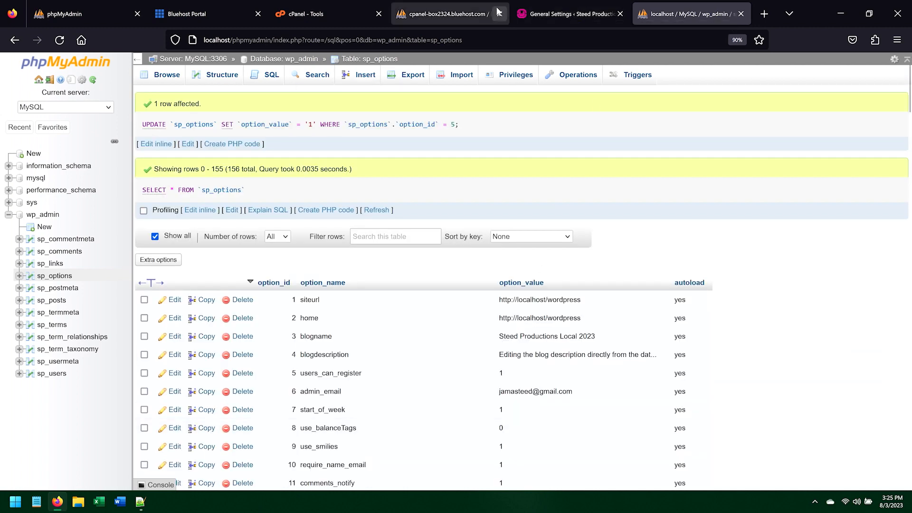
Step: Reload WordPress General Settings, uncheck Anyone can register, and save changes
{"action": "left_click", "coordinate": [546, 18]}
{"action": "key", "text": "F5"}
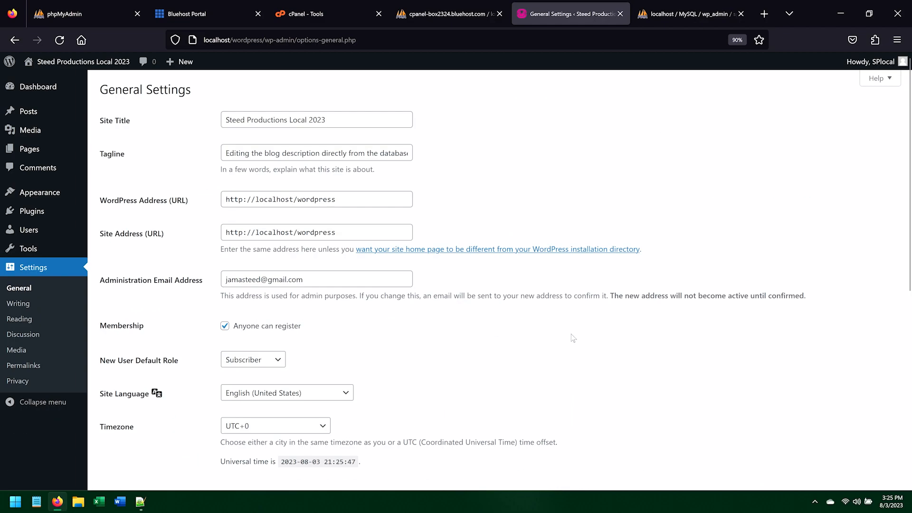
{"action": "left_click", "coordinate": [225, 326]}
{"action": "scroll", "coordinate": [227, 327], "scroll_direction": "down", "scroll_amount": 7}
{"action": "left_click", "coordinate": [127, 433]}
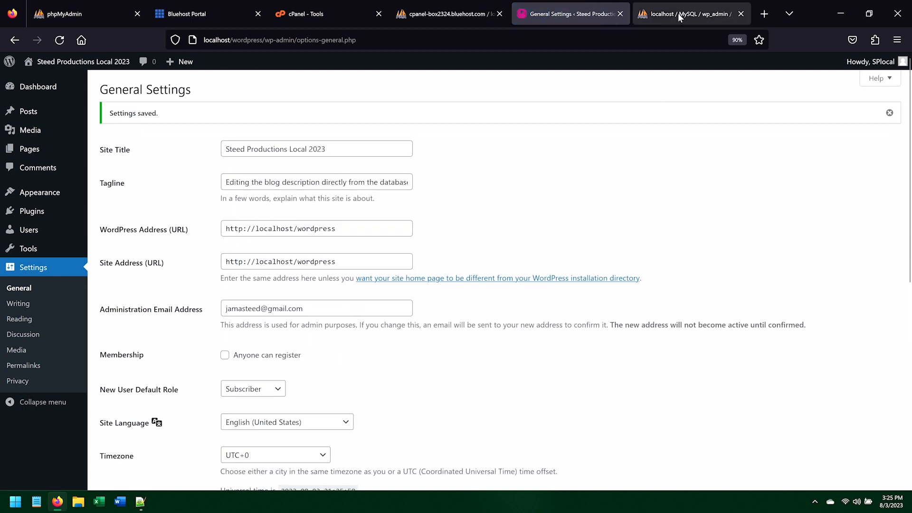
Step: Reload the sp_options table in local phpMyAdmin and check the users_can_register value
{"action": "left_click", "coordinate": [678, 14]}
{"action": "key", "text": "F5"}
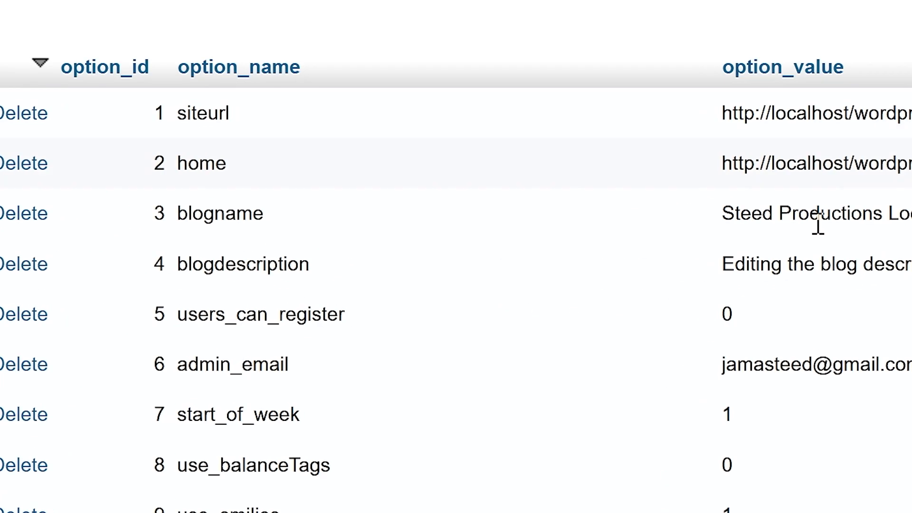
{"action": "double_click", "coordinate": [496, 282]}
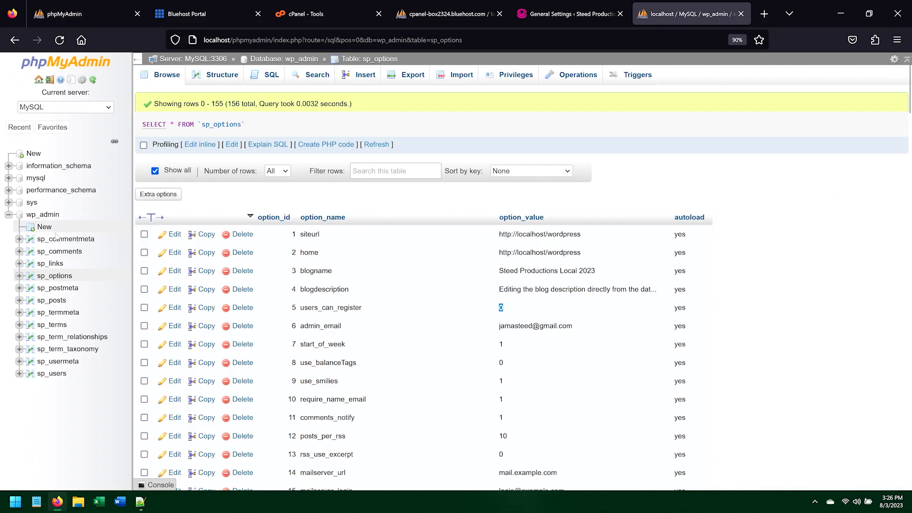
Step: Open the wp_admin database's table overview in local phpMyAdmin
{"action": "left_click", "coordinate": [209, 80]}
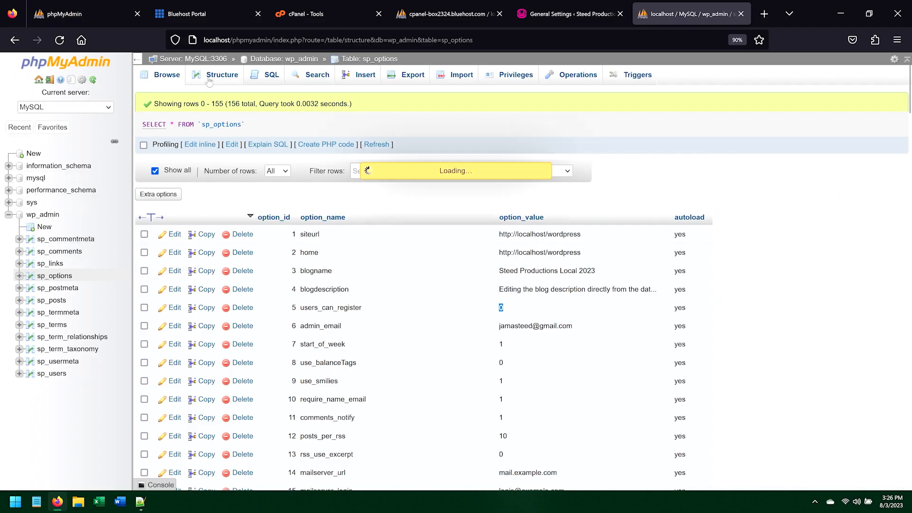
{"action": "left_click", "coordinate": [284, 58]}
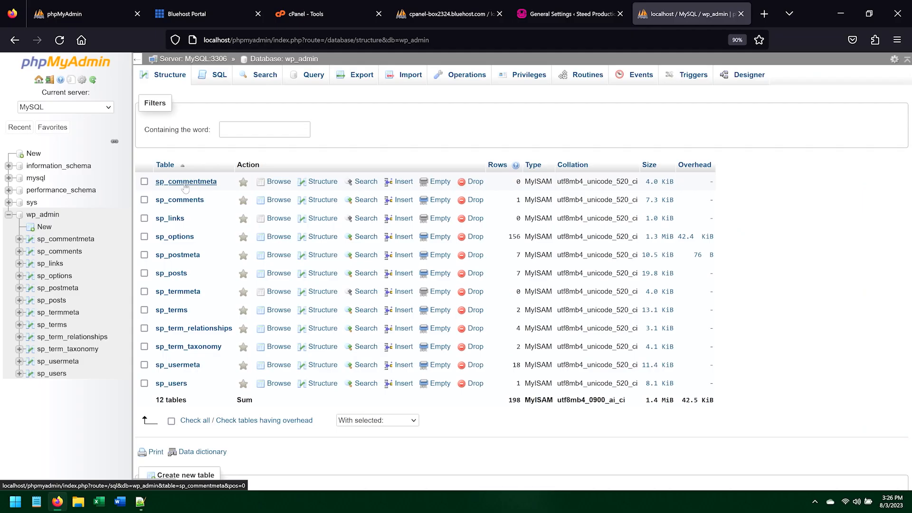
Step: Switch to the Bluehost cPanel phpMyAdmin, open the site's database and browse its list of tables
{"action": "left_click", "coordinate": [430, 16]}
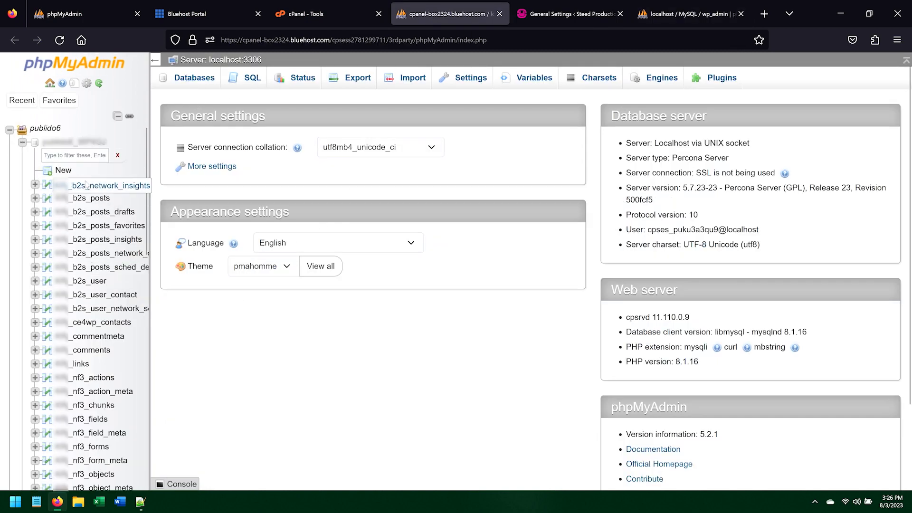
{"action": "left_click", "coordinate": [67, 144]}
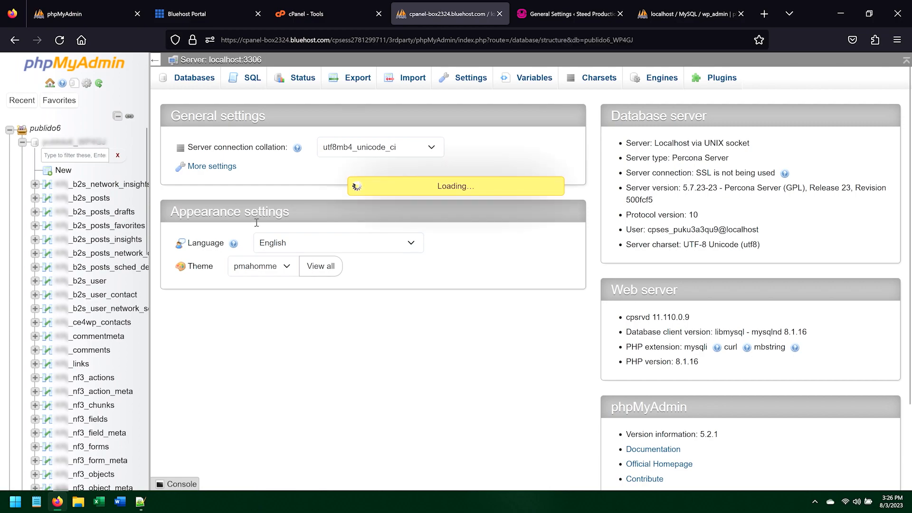
{"action": "scroll", "coordinate": [285, 387], "scroll_direction": "down", "scroll_amount": 15}
{"action": "scroll", "coordinate": [285, 387], "scroll_direction": "down", "scroll_amount": 5}
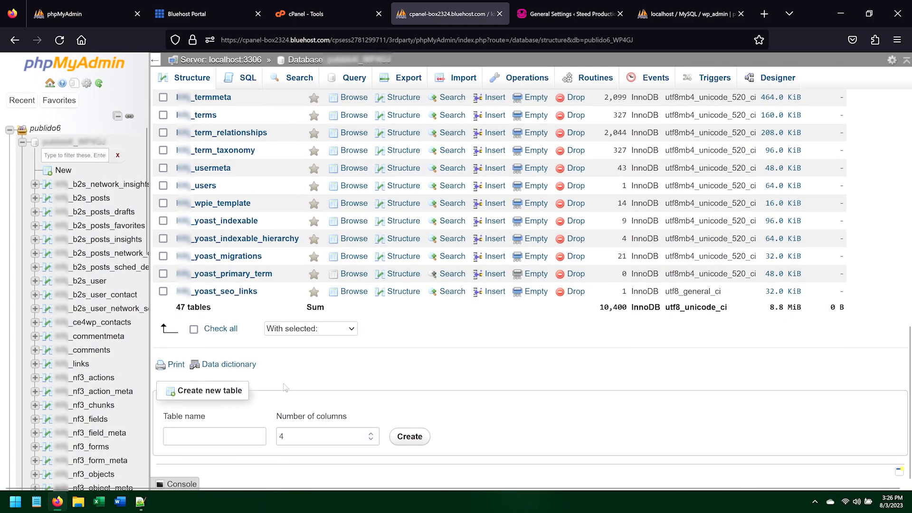
{"action": "scroll", "coordinate": [285, 387], "scroll_direction": "up", "scroll_amount": 15}
{"action": "scroll", "coordinate": [285, 387], "scroll_direction": "up", "scroll_amount": 2}
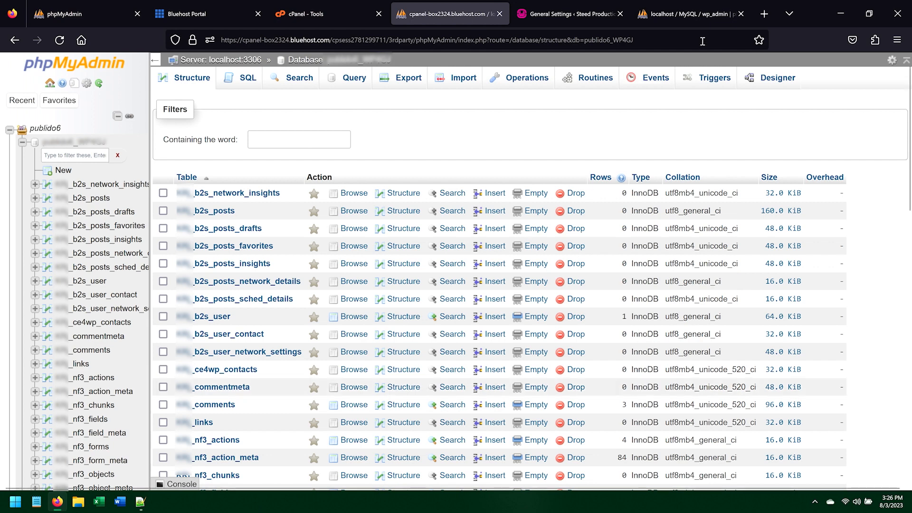
Step: Search the web for "wordpress codex" in a new tab and open the WordPress Codex main page
{"action": "left_click", "coordinate": [761, 17]}
{"action": "type", "text": "w"}
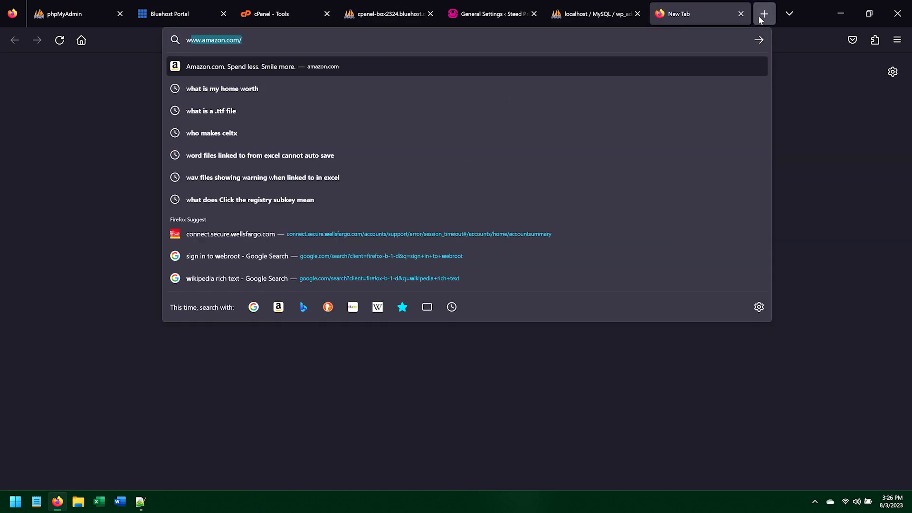
{"action": "type", "text": "ordpress codex"}
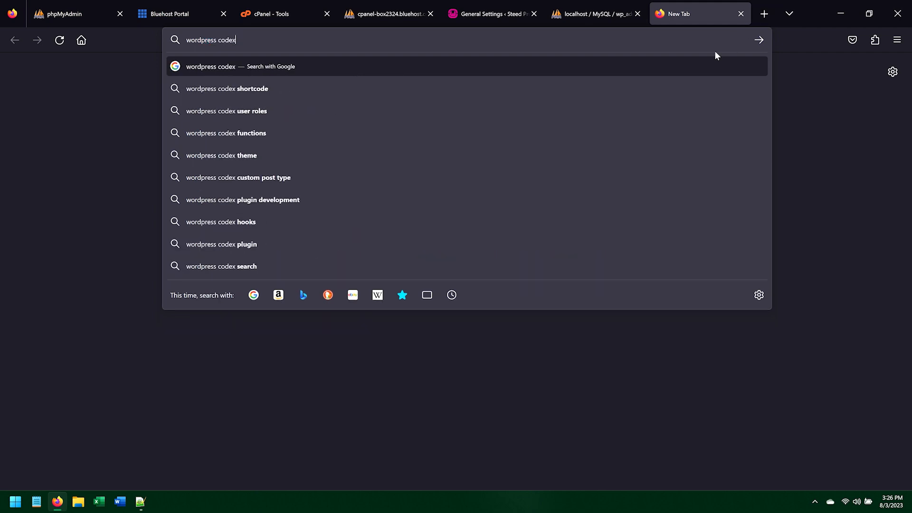
{"action": "key", "text": "Return"}
{"action": "left_click", "coordinate": [229, 176]}
{"action": "scroll", "coordinate": [298, 241], "scroll_direction": "down", "scroll_amount": 10}
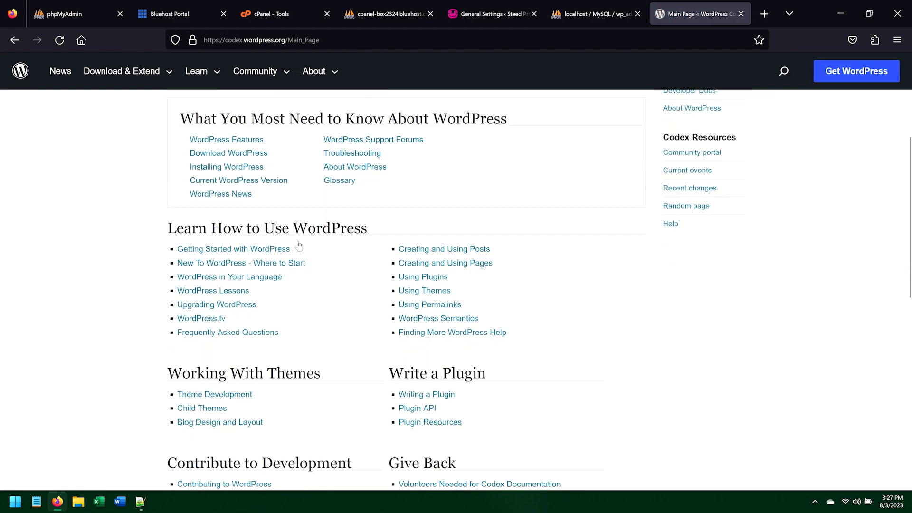
{"action": "scroll", "coordinate": [301, 245], "scroll_direction": "up", "scroll_amount": 2}
{"action": "scroll", "coordinate": [300, 245], "scroll_direction": "up", "scroll_amount": 10}
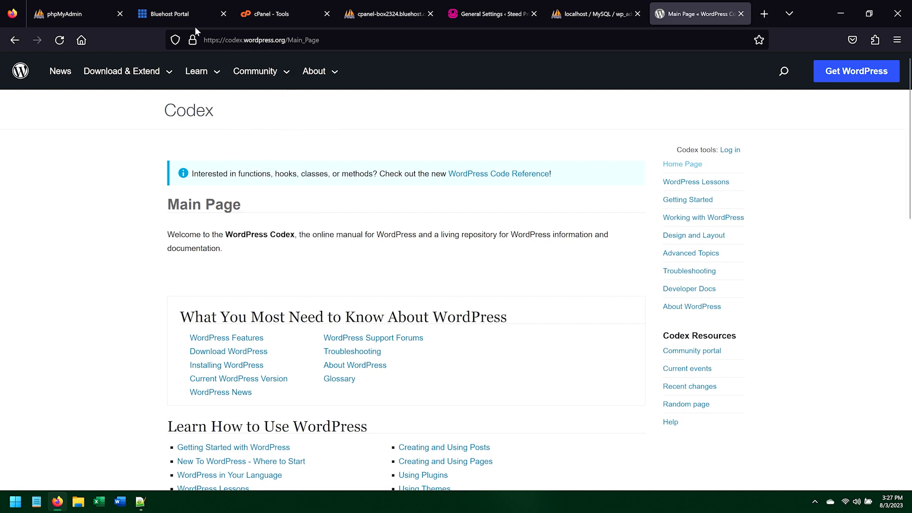
Step: Open the phpMyAdmin documentation and the MySQL documentation from the local phpMyAdmin's quick links
{"action": "left_click", "coordinate": [596, 14]}
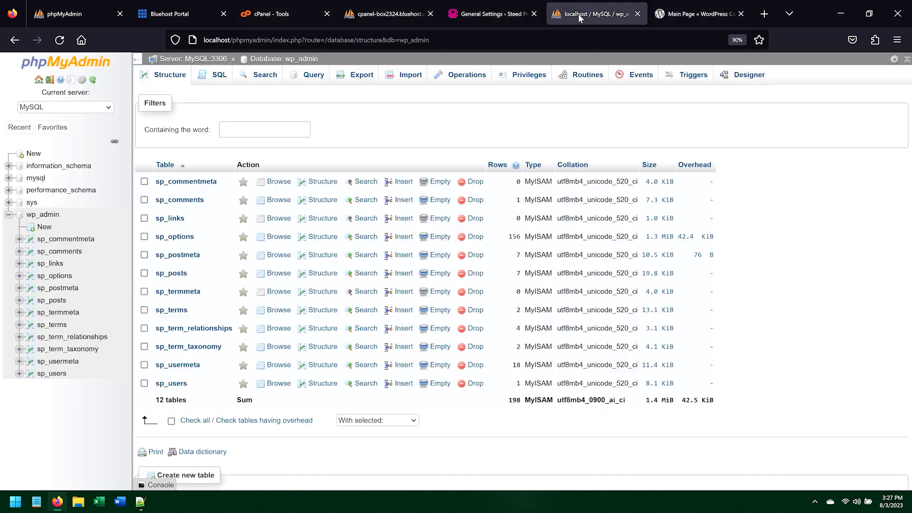
{"action": "left_click", "coordinate": [61, 80]}
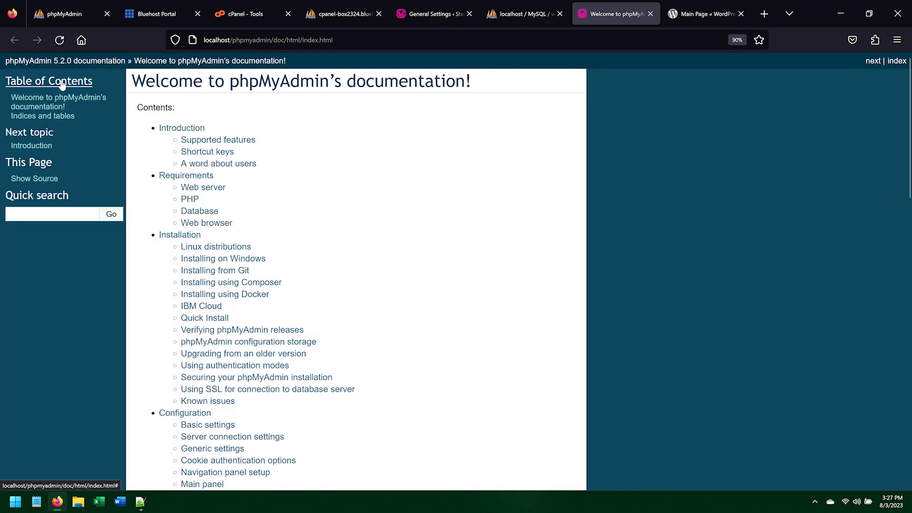
{"action": "left_click", "coordinate": [512, 18]}
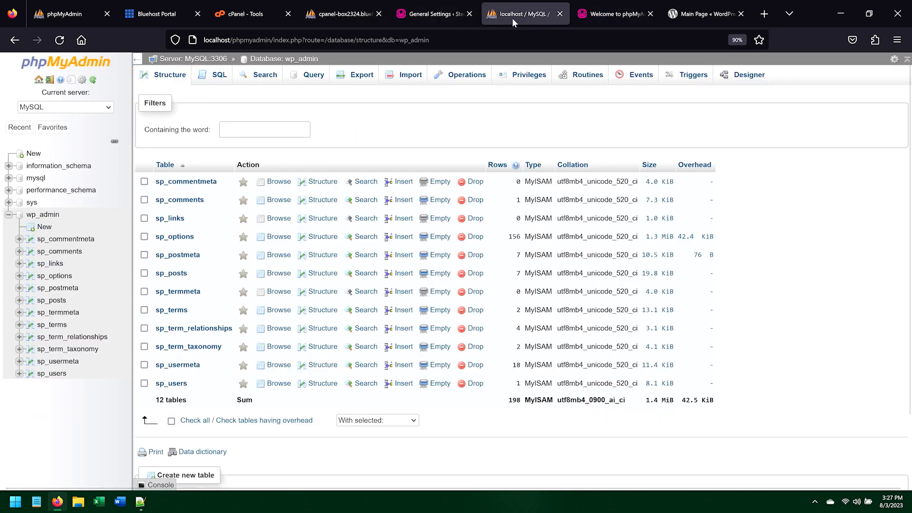
{"action": "left_click", "coordinate": [72, 81]}
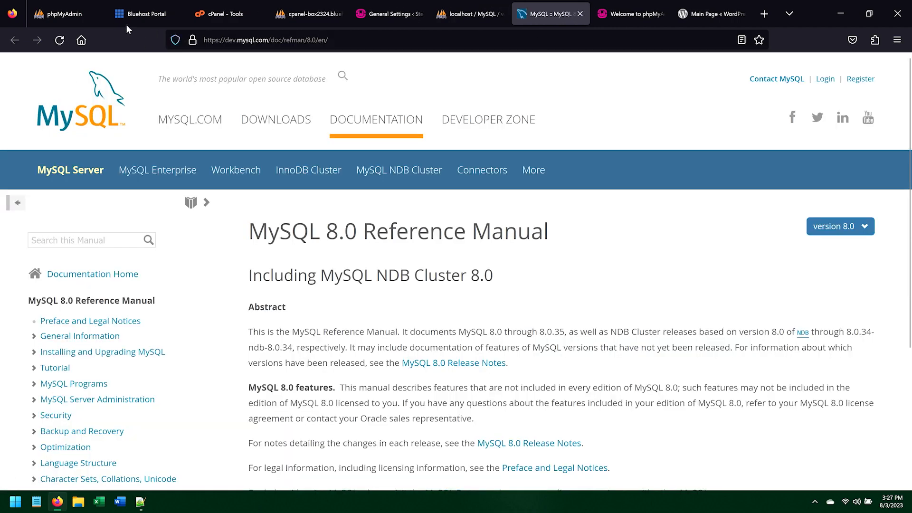
Step: Open the phpMyAdmin website's Support page in a new tab and read through it
{"action": "left_click", "coordinate": [72, 14]}
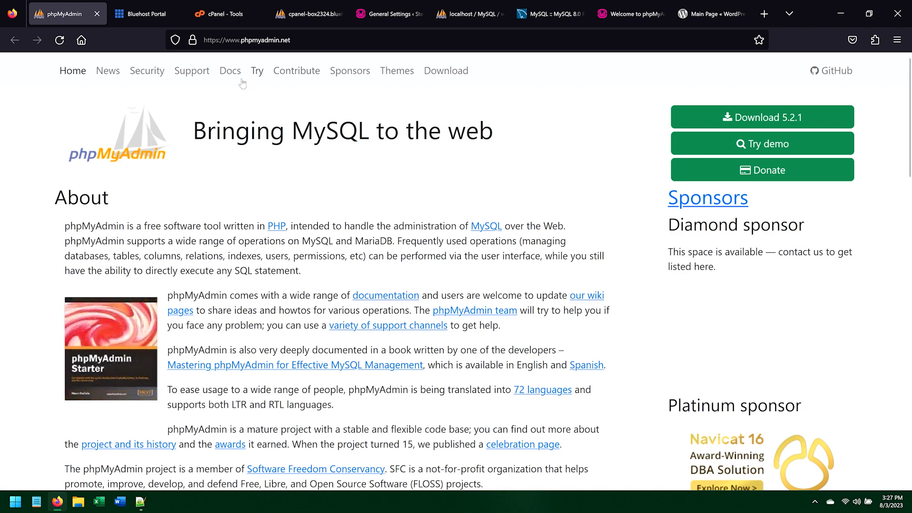
{"action": "middle_click", "coordinate": [192, 71]}
{"action": "left_click", "coordinate": [138, 14]}
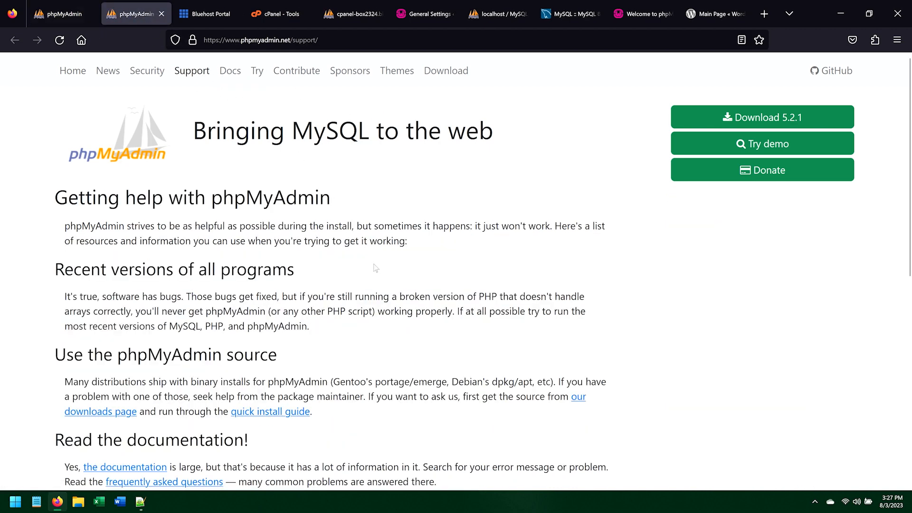
{"action": "scroll", "coordinate": [377, 274], "scroll_direction": "down", "scroll_amount": 5}
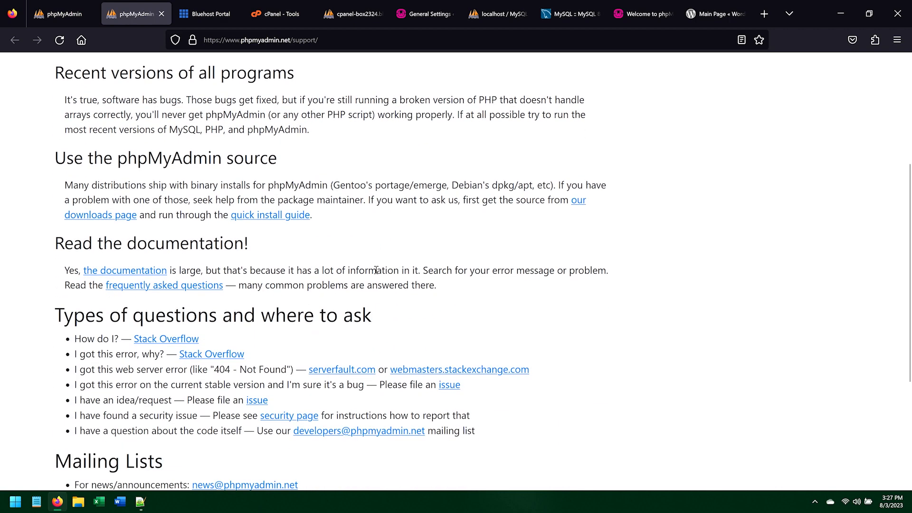
{"action": "scroll", "coordinate": [378, 274], "scroll_direction": "down", "scroll_amount": 3}
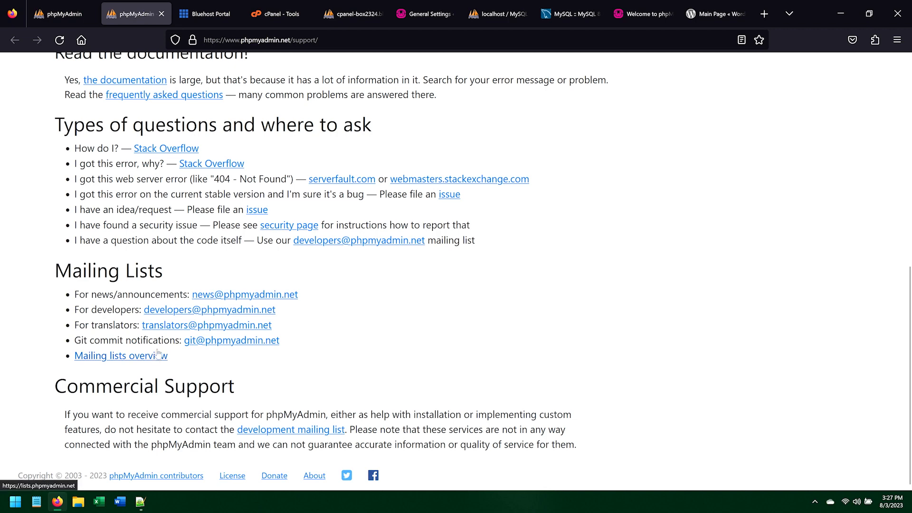
{"action": "scroll", "coordinate": [200, 302], "scroll_direction": "up", "scroll_amount": 8}
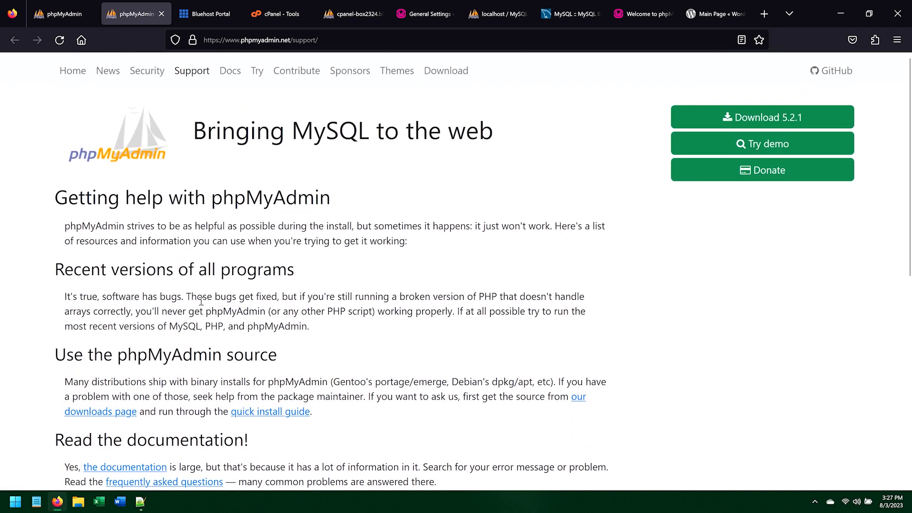